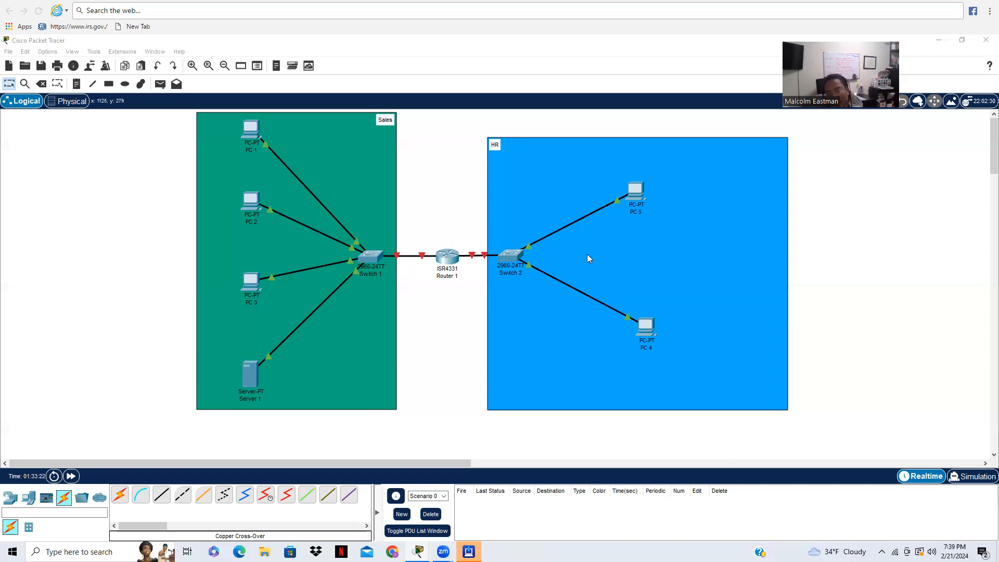
Step: Open Router 1's command line in a maximized window and answer no to the initial configuration dialog
left_click(454, 262)
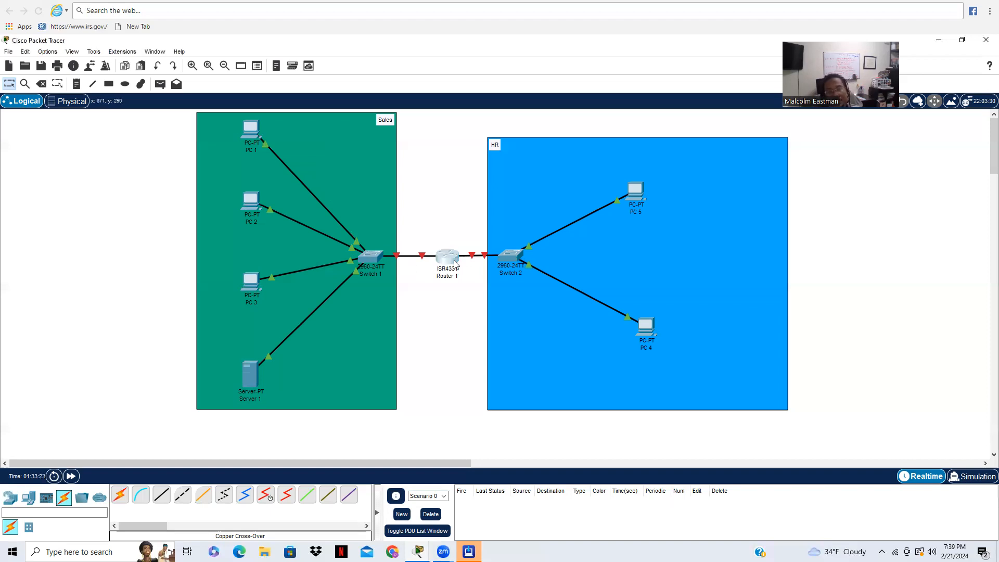
left_click(429, 158)
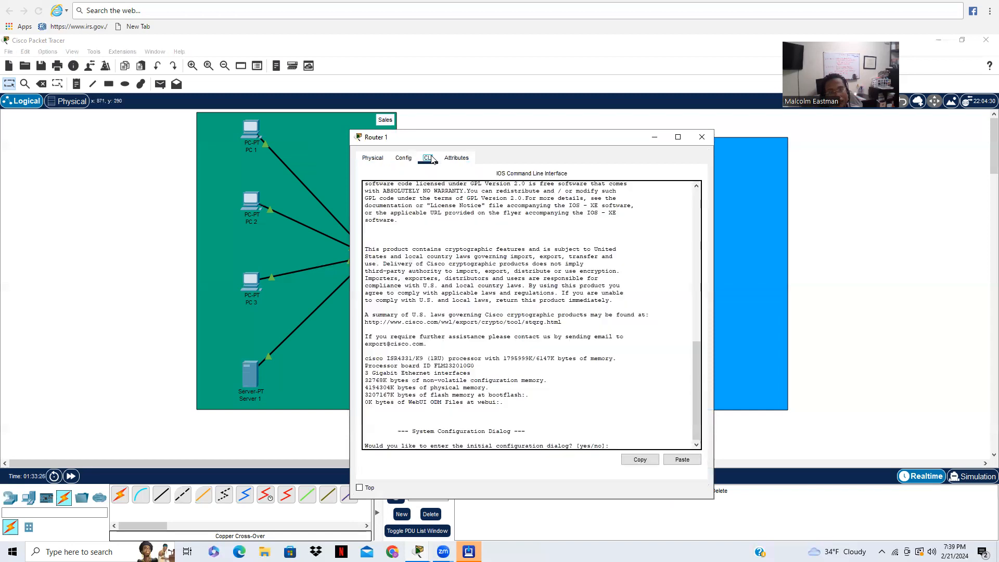
left_click(678, 137)
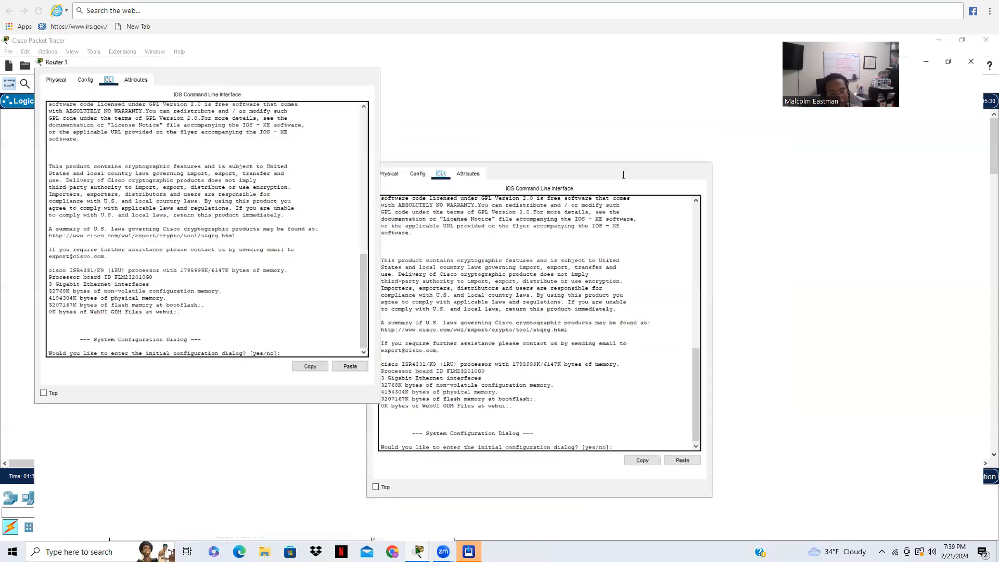
type("no")
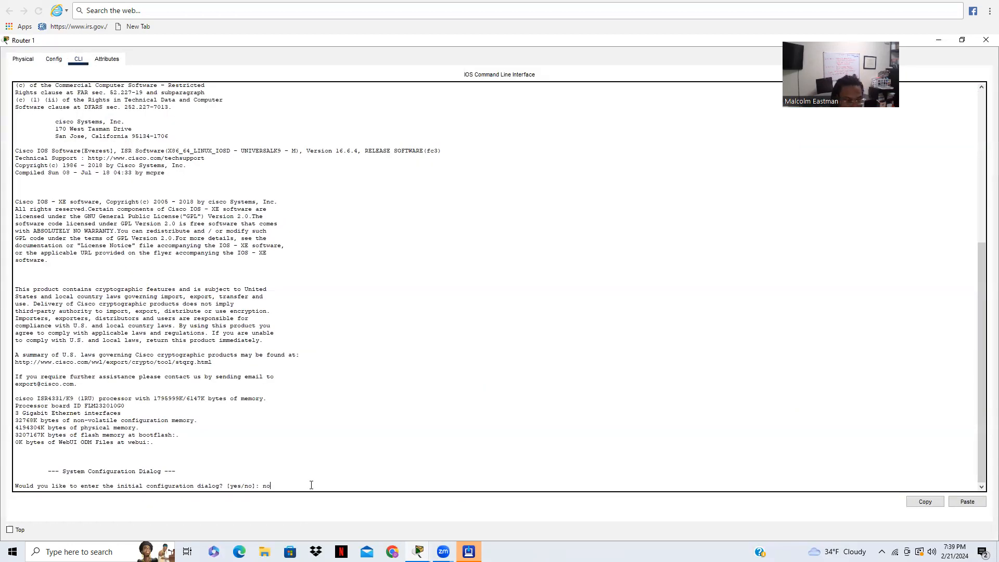
key("Return")
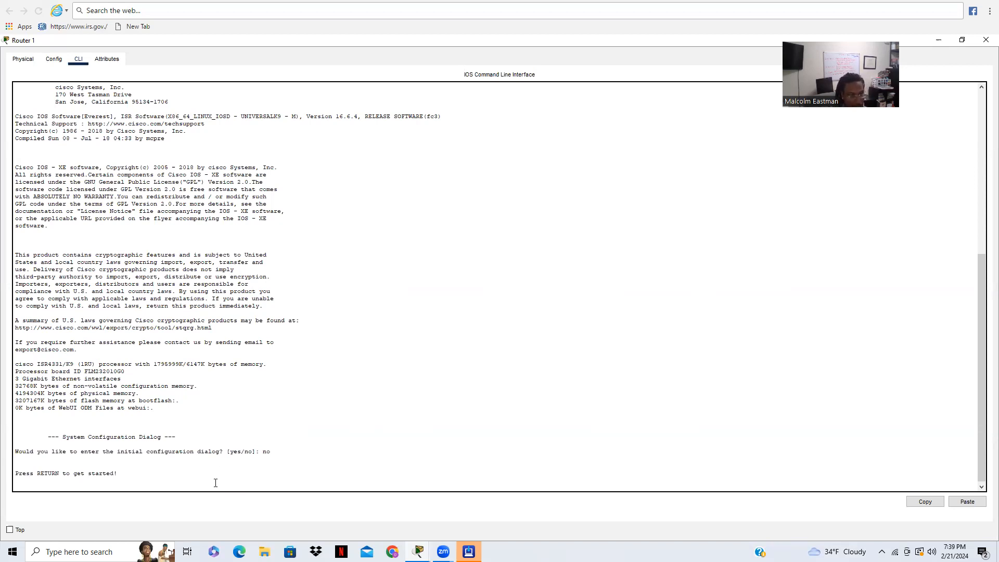
Step: Start the router's console session and enter privileged EXEC mode, followed by global configuration mode with conf t
key("Return")
key("Return")
type("en")
key("Return")
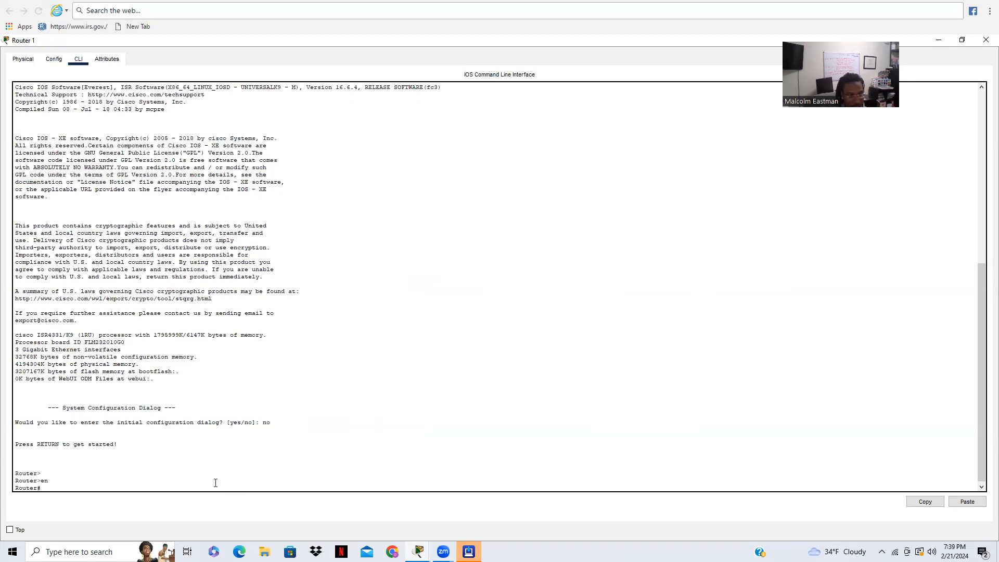
type("cof")
key("BackSpace")
key("BackSpace")
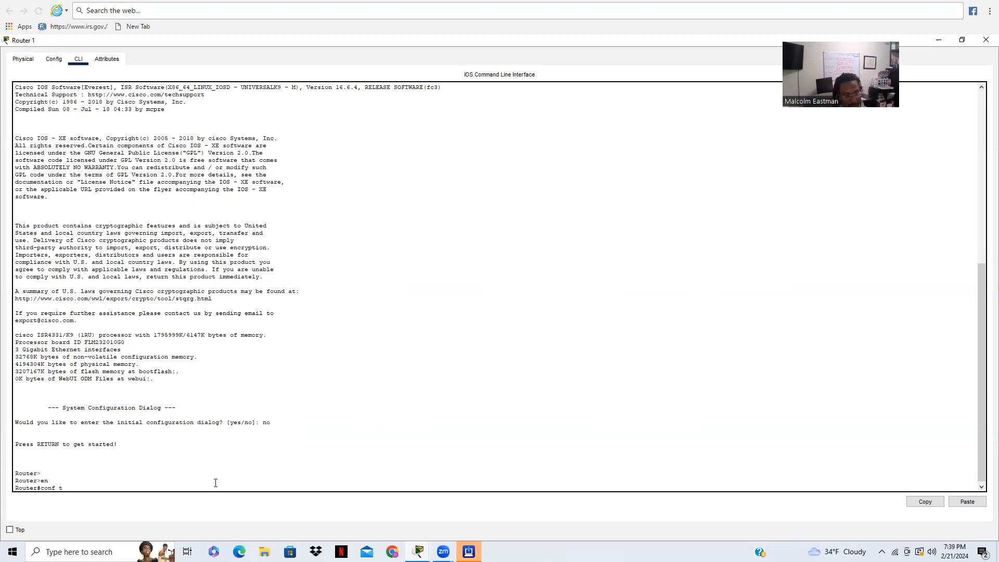
key("Return")
Step: Set the router's hostname to RW1
type("host")
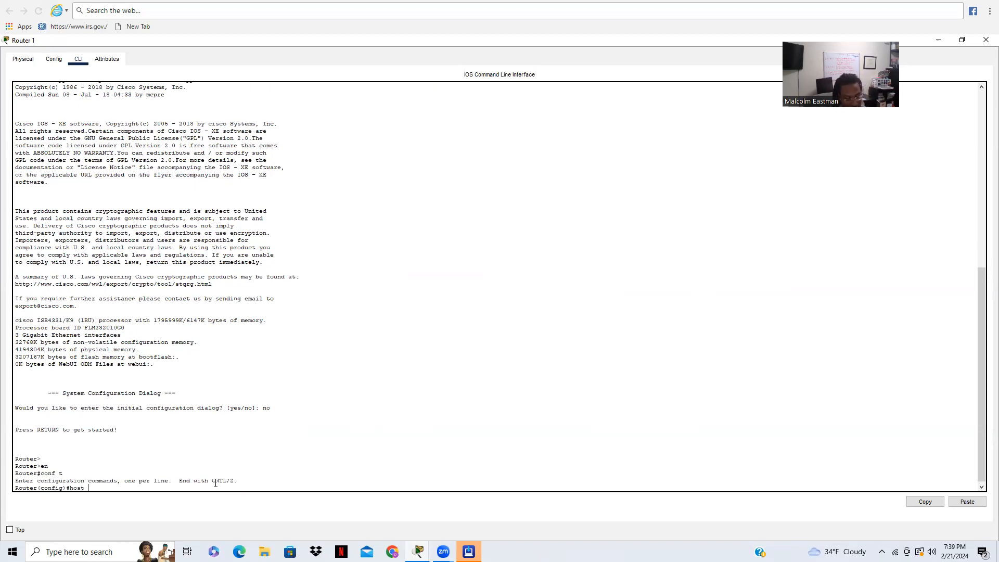
type(" RE")
key("BackSpace")
type("W1")
key("Return")
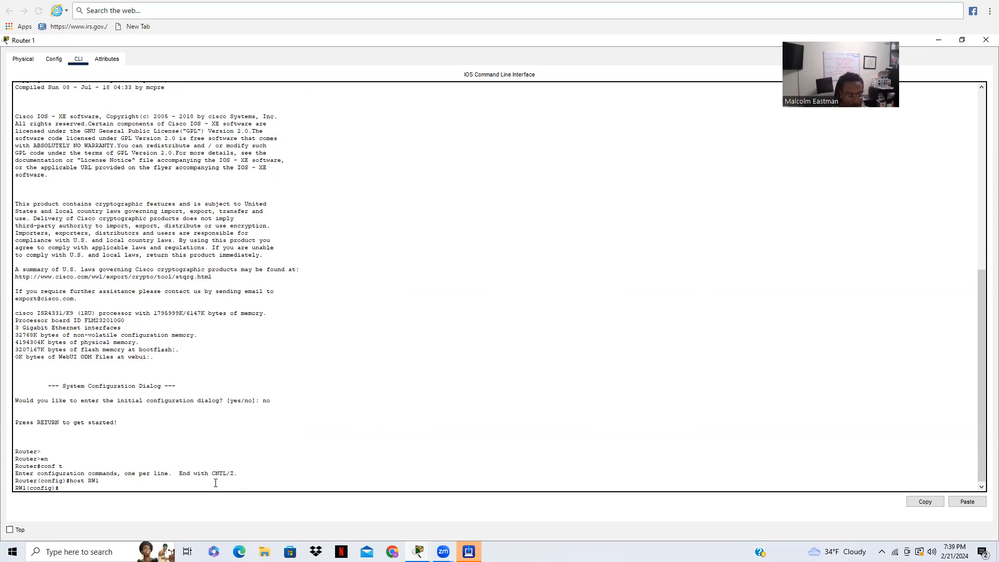
Step: Try to select the interface range g0/1-2 for configuration
type("INT R")
key("Tab")
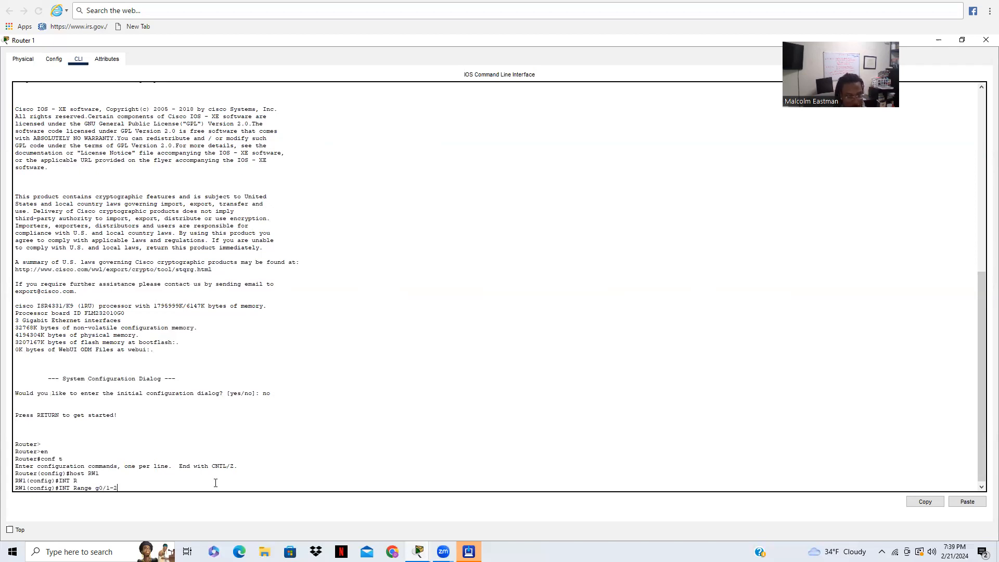
key("Return")
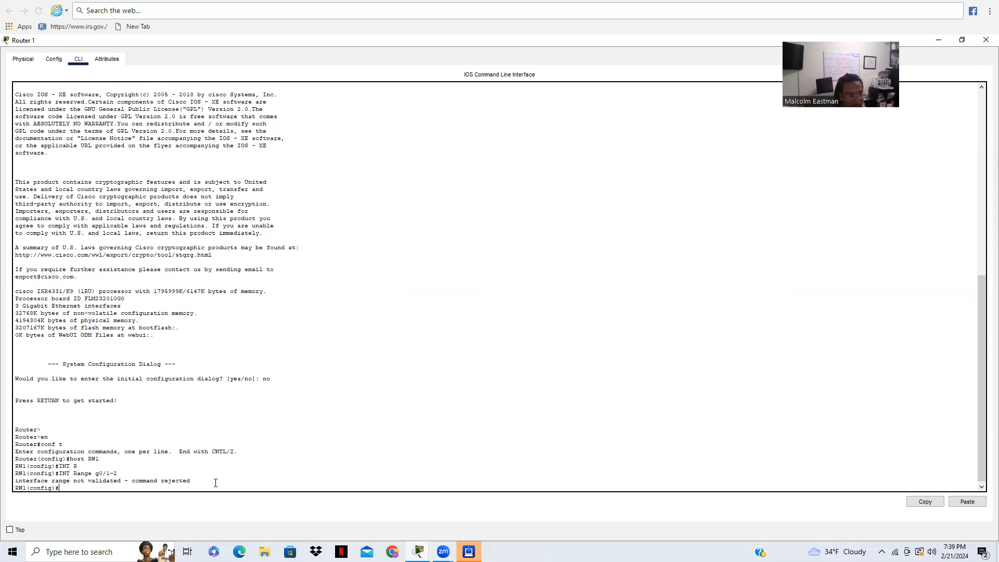
Step: Enable the interface range g0/0/1-2 with no shut and return to global configuration mode
key("Up")
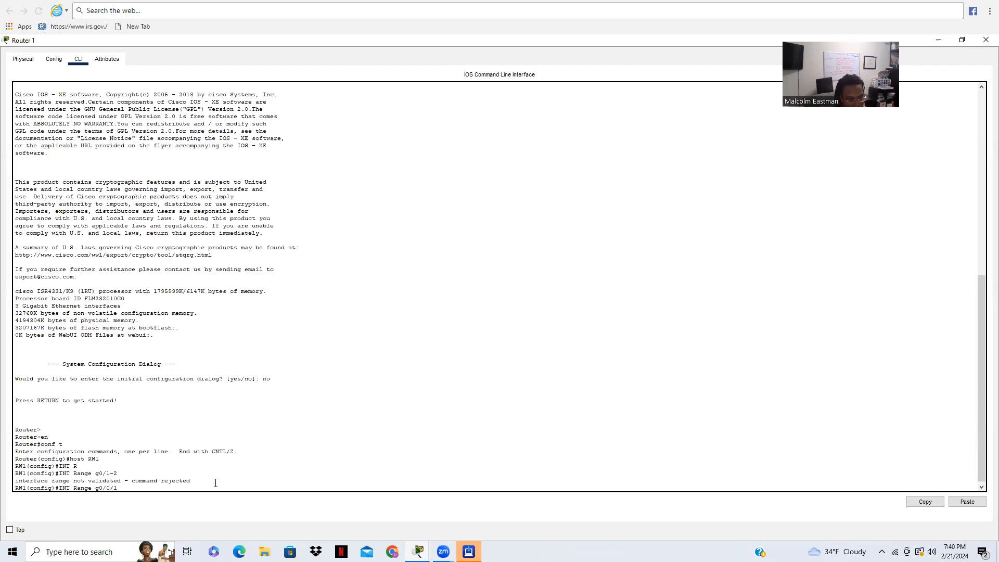
type("-2")
key("Return")
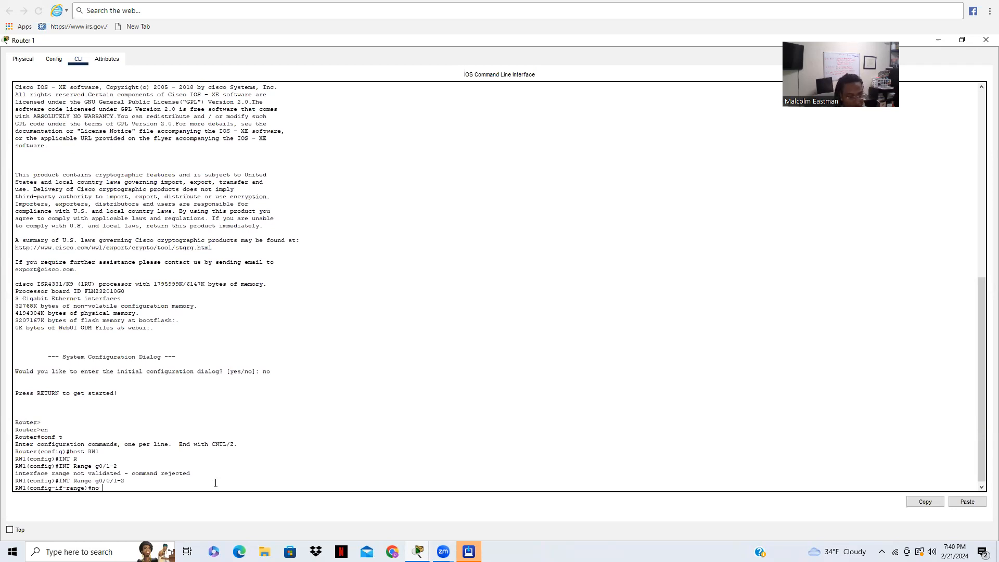
type("no shut")
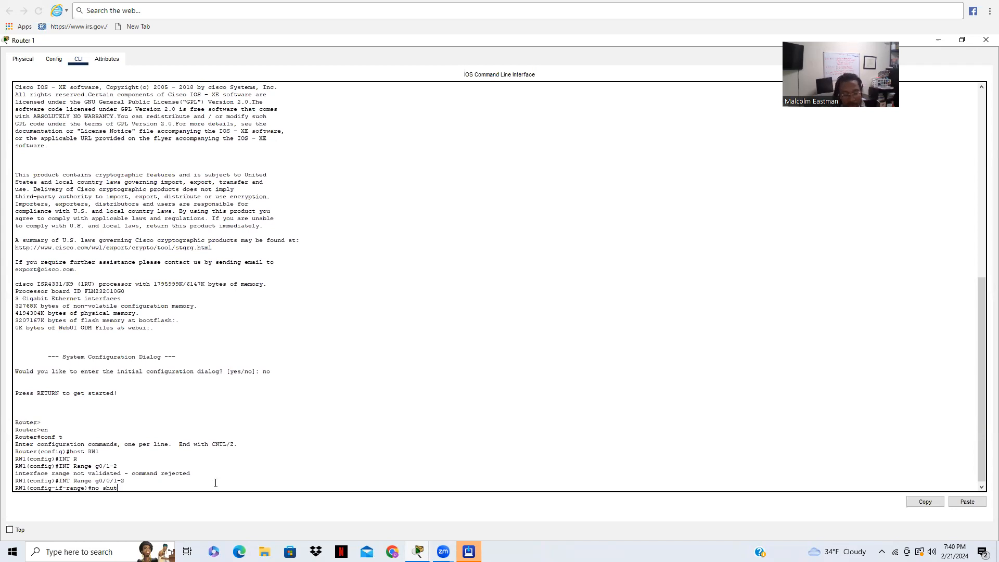
key("Return")
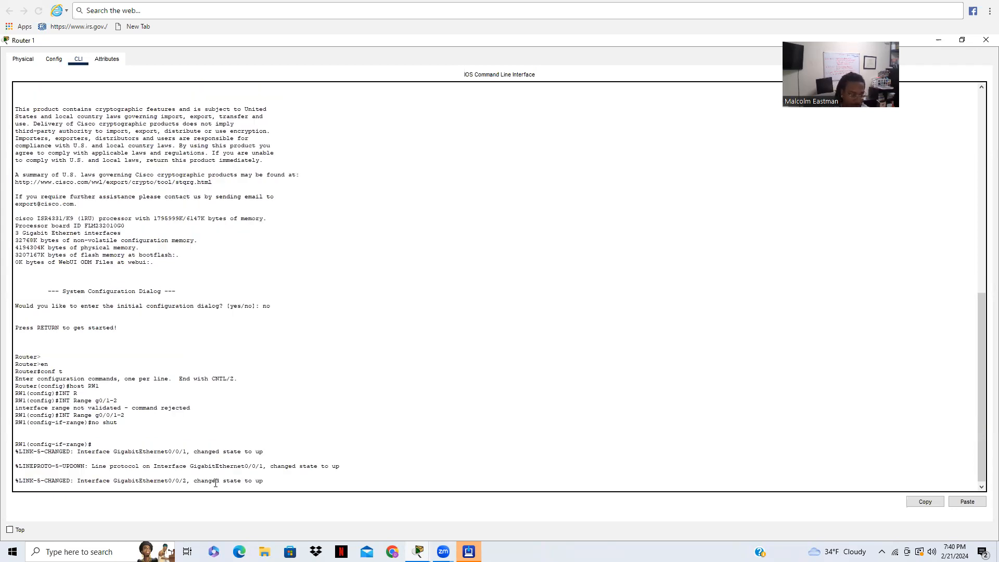
key("Return")
type("e)#exit")
key("Return")
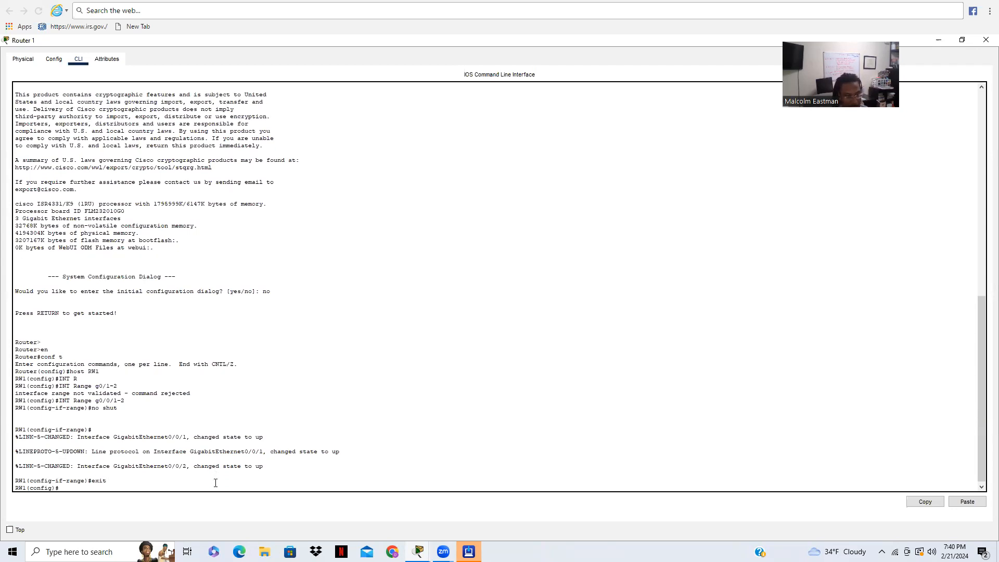
key("Return")
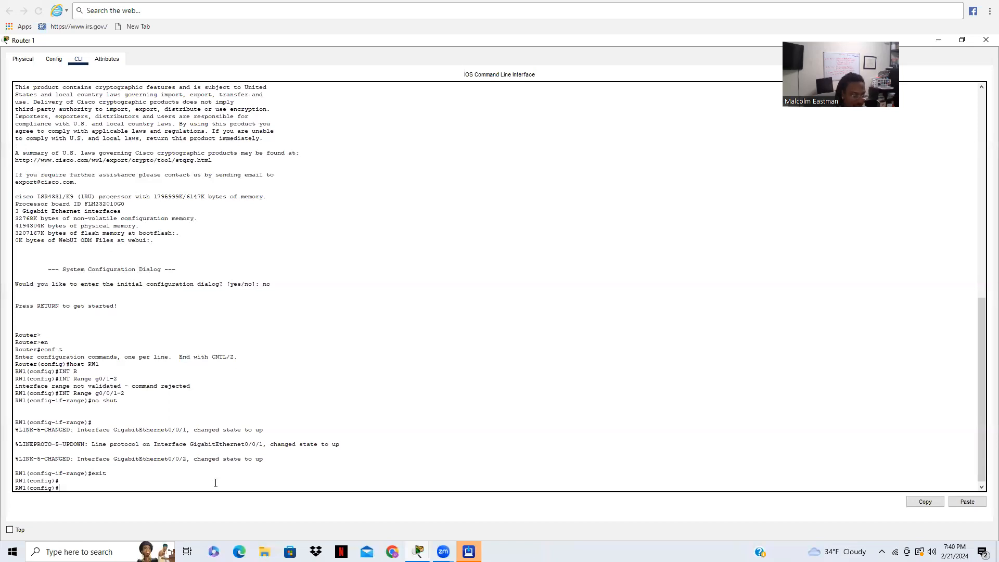
Step: Create a DHCP pool named Sales on the router
type("ip d")
key("Tab")
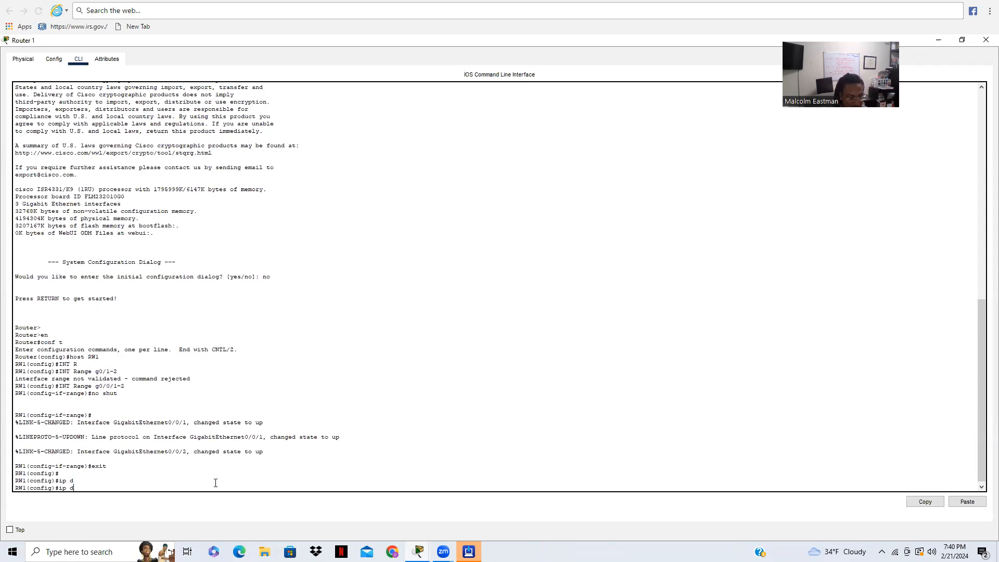
type("h")
key("Tab")
type("poo")
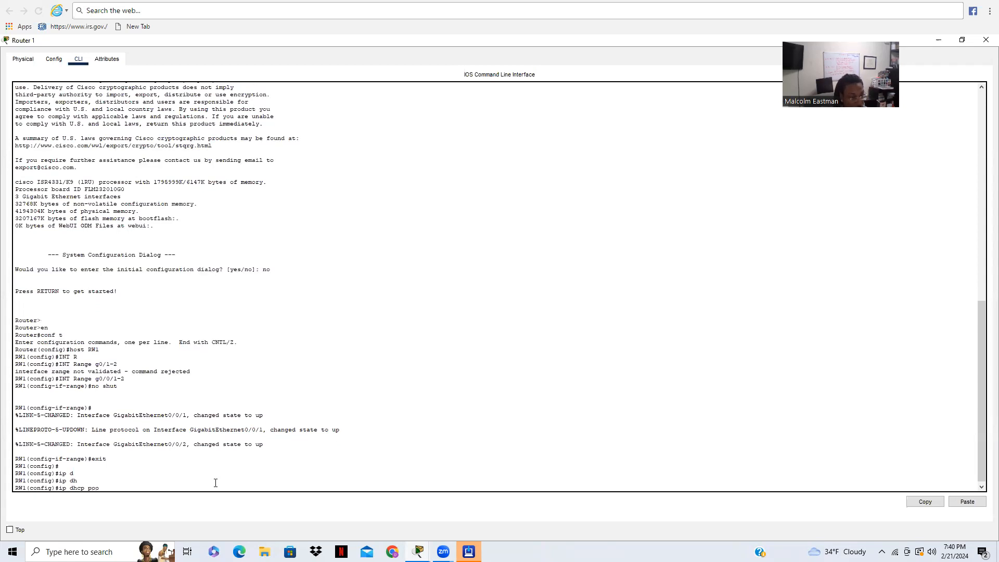
type("l Sa")
type("les")
key("Return")
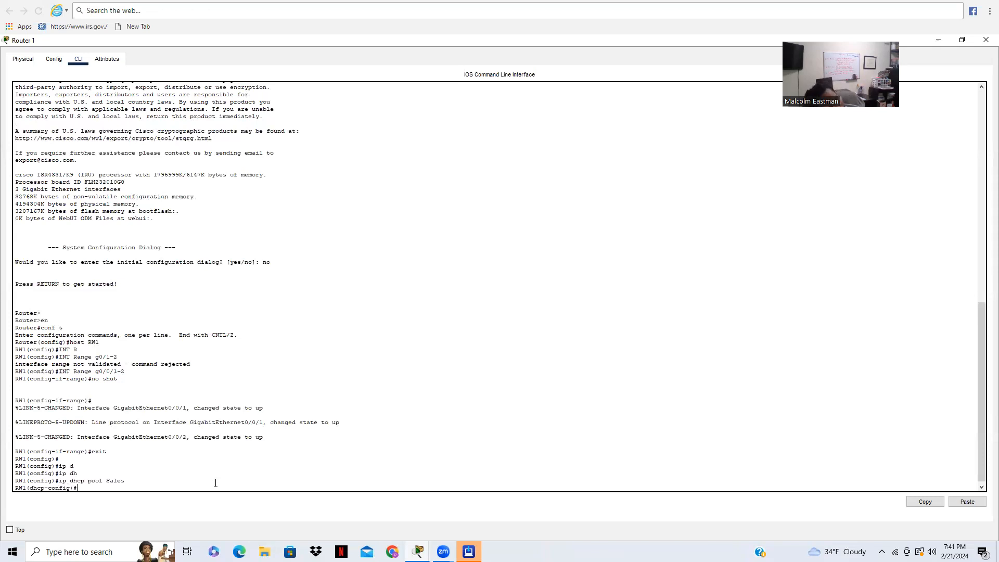
Step: Set the Sales pool's network to 100.0.0.0 with subnet mask 255.255.255.0
type("ne")
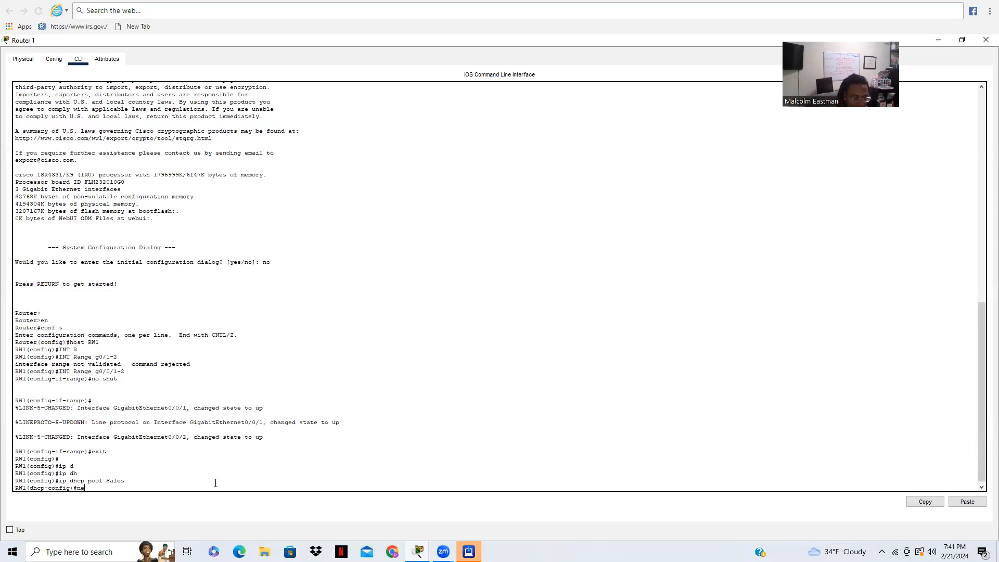
type("t")
key("Tab")
type("1")
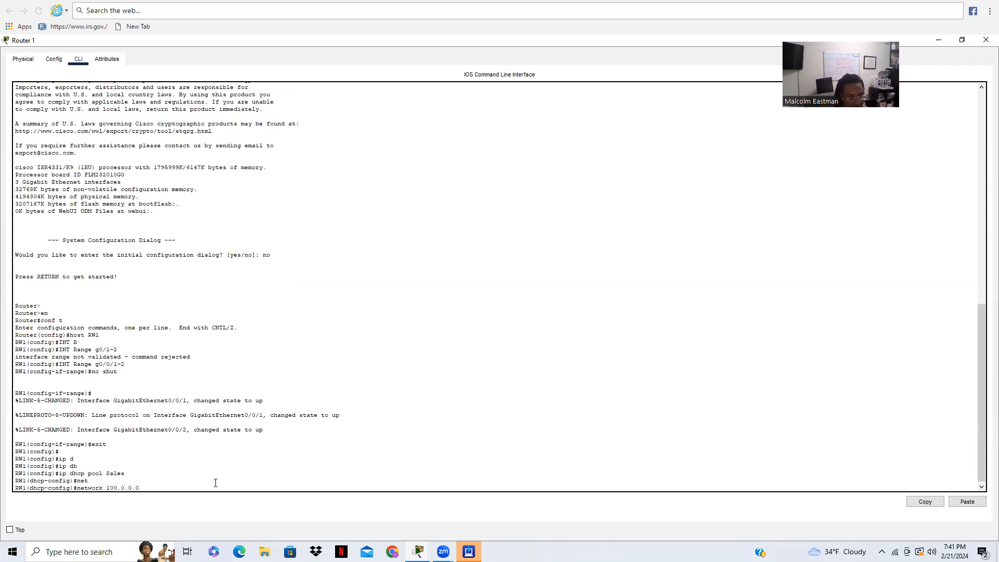
type("00.0.0.0.26")
key("BackSpace")
key("BackSpace")
key("BackSpace")
type("55")
type("55")
type(".255.255.")
key("Return")
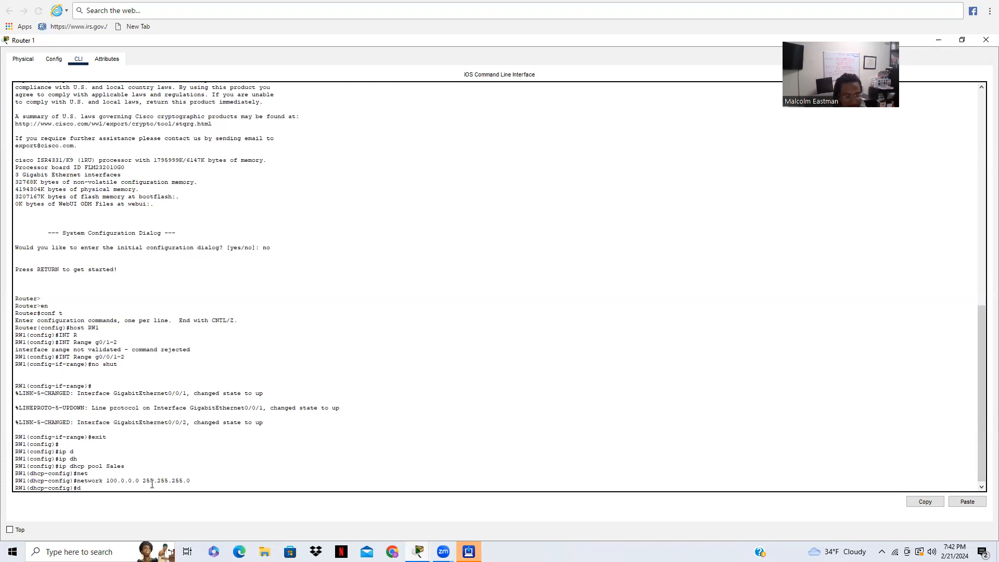
Step: Set the Sales pool's default router to 100.0.0.1
type("f")
key("Tab")
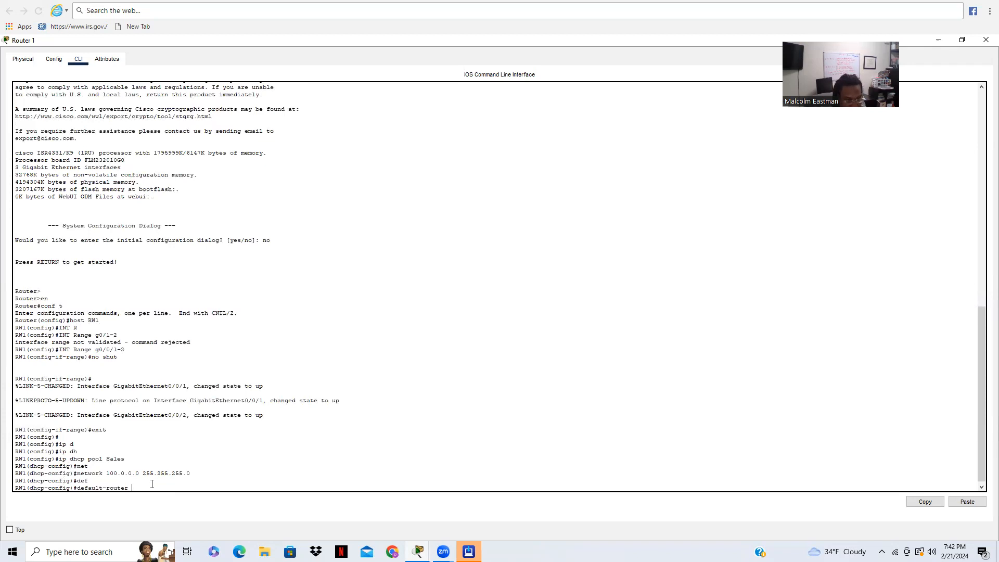
type("100.0.0.1")
key("Return")
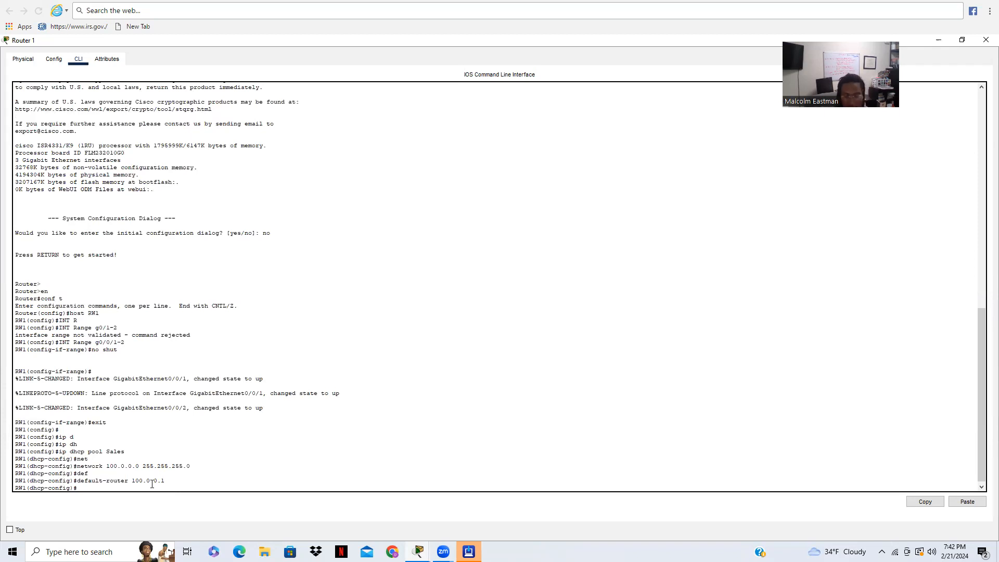
Step: Set the Sales pool's DNS server to 1.1.1.1 and exit DHCP pool configuration
type("dn")
key("Tab")
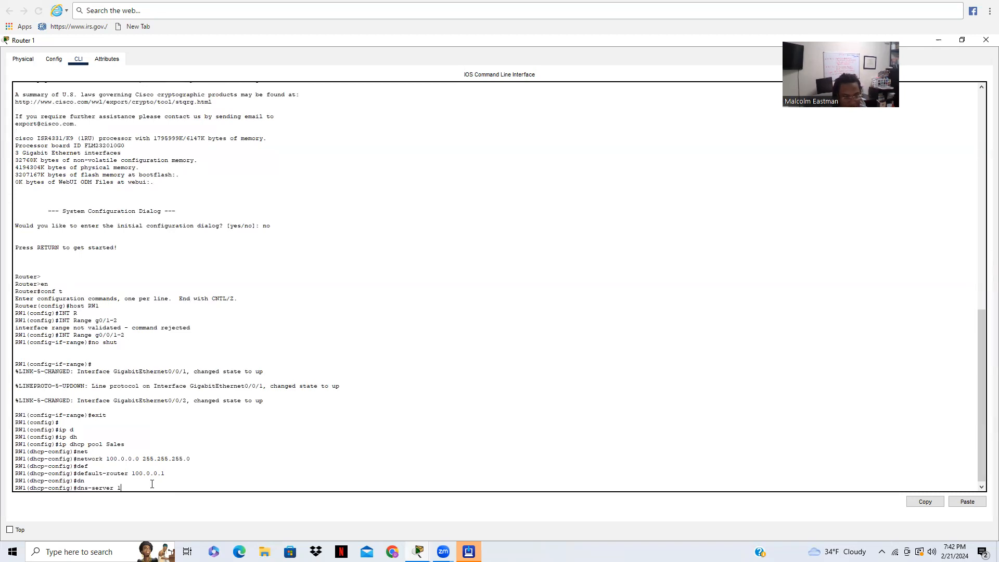
key("Return")
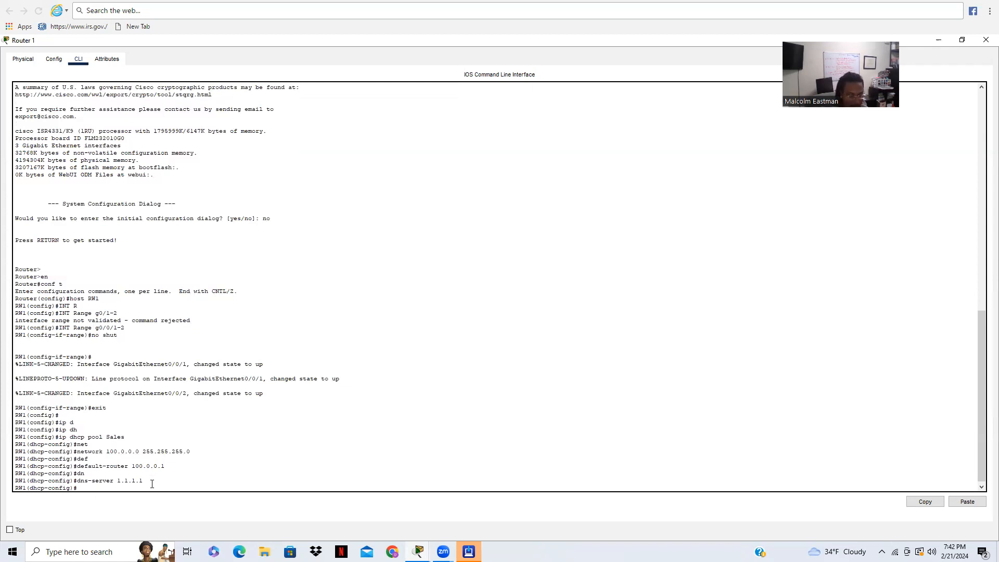
type("eix")
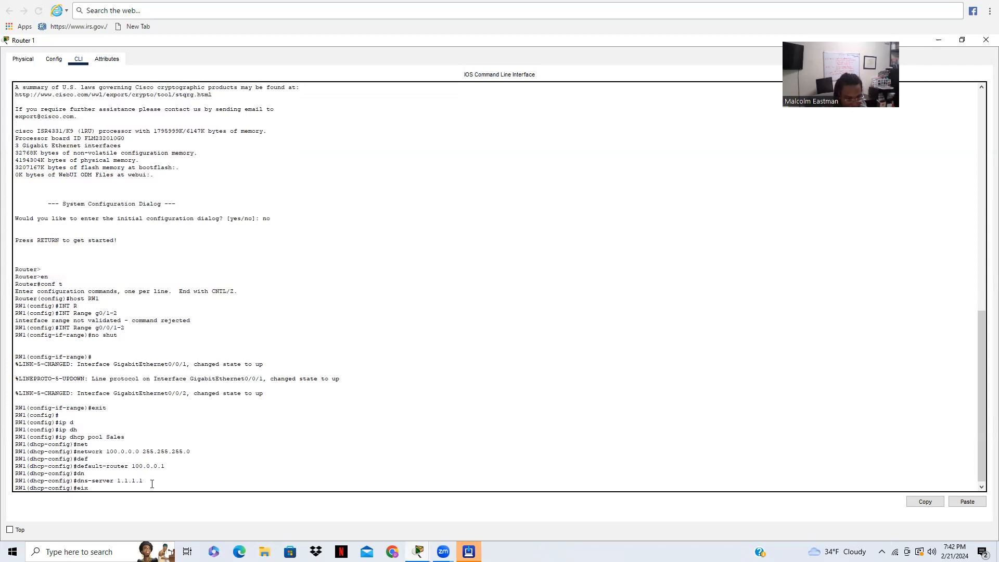
key("Return")
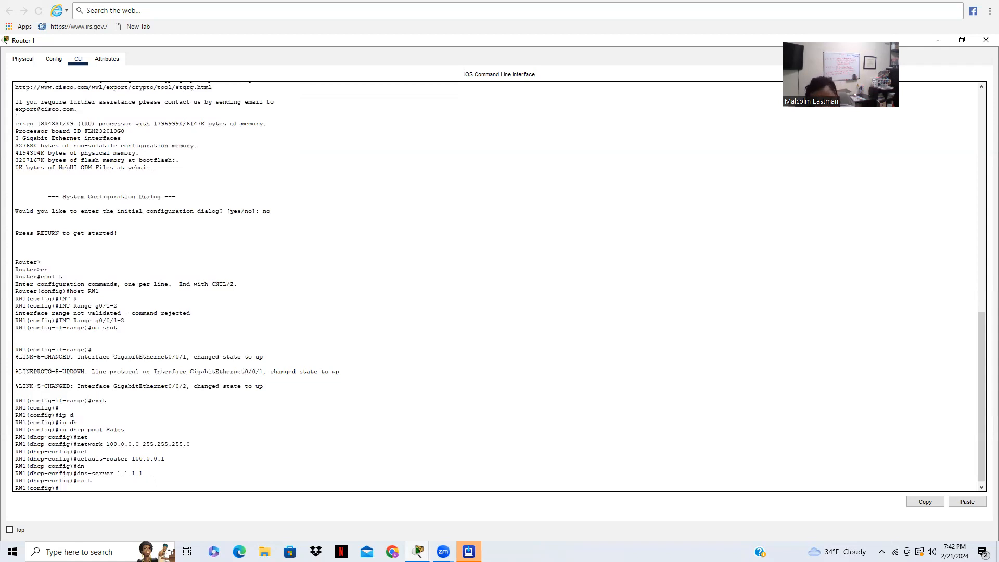
type("x")
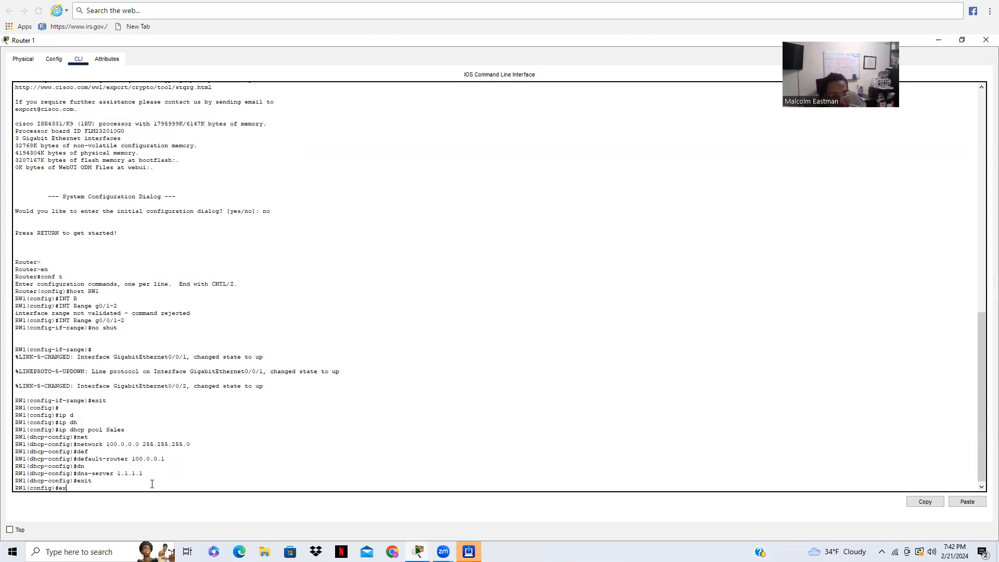
key("Tab")
key("BackSpace")
key("BackSpace")
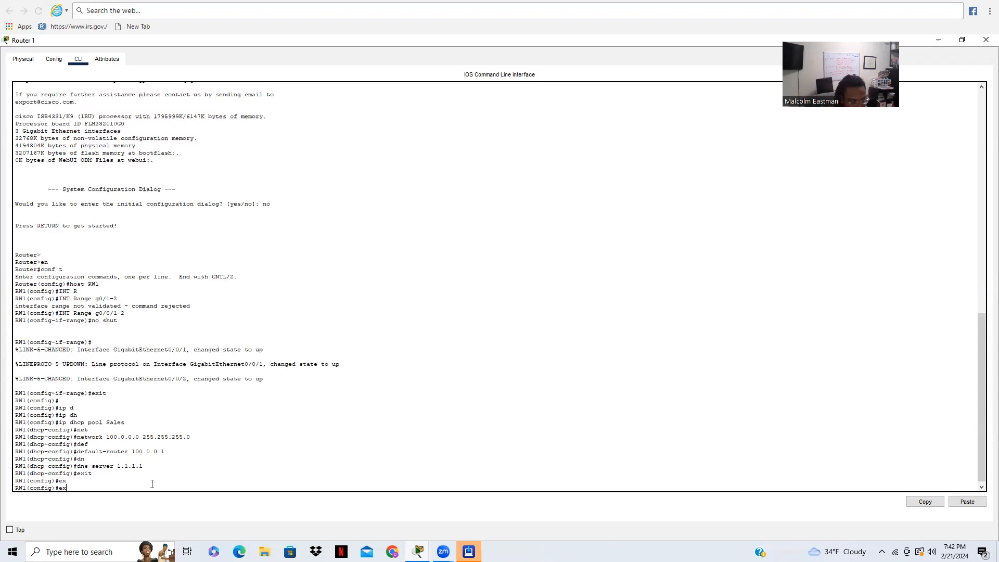
type("c")
key("Tab")
type("u")
key("Tab")
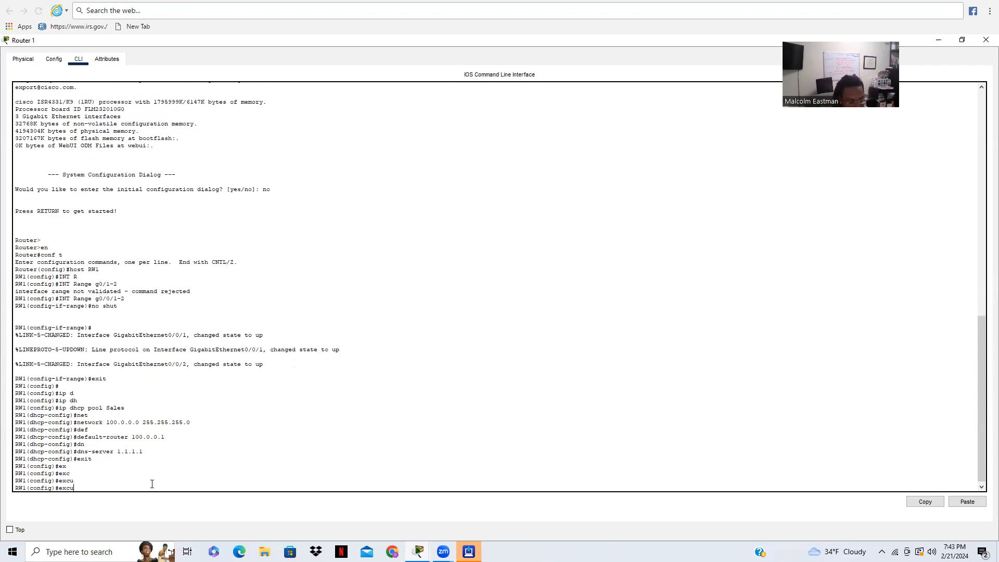
key("BackSpace")
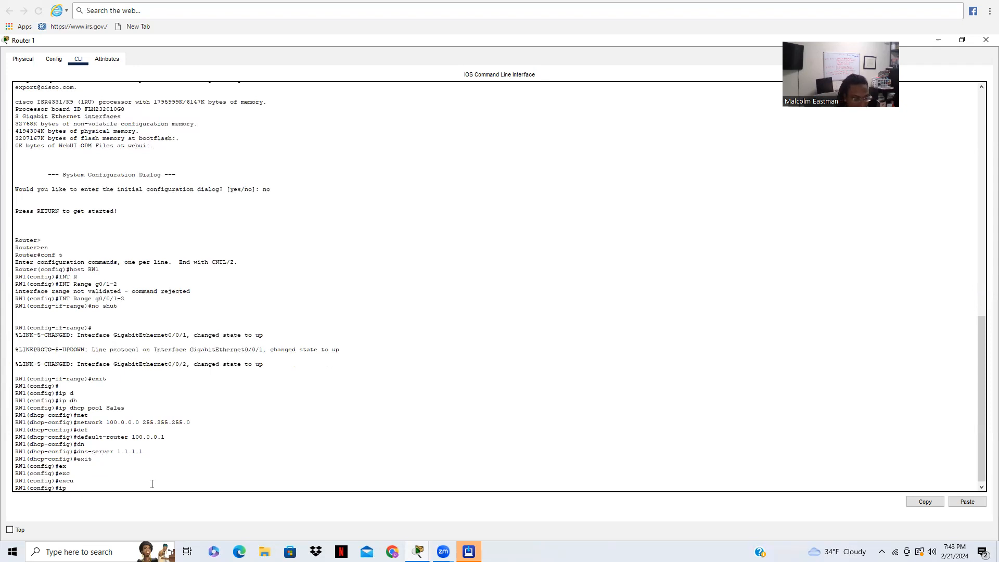
Step: Exclude the address 100.0.0.1 from DHCP assignment on the router
type("ip dh")
key("Tab")
type("ex")
key("Tab")
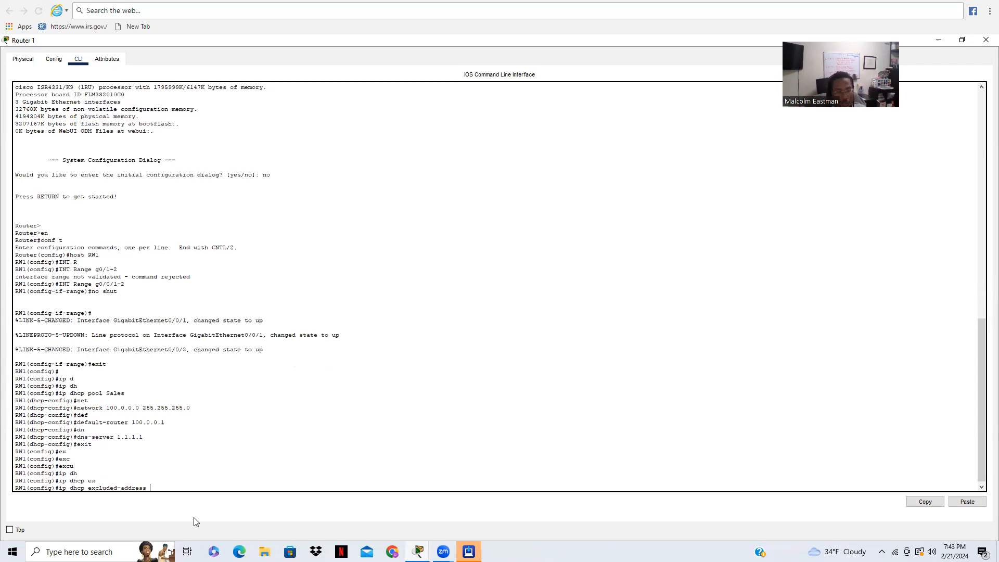
type("100.0.0.0")
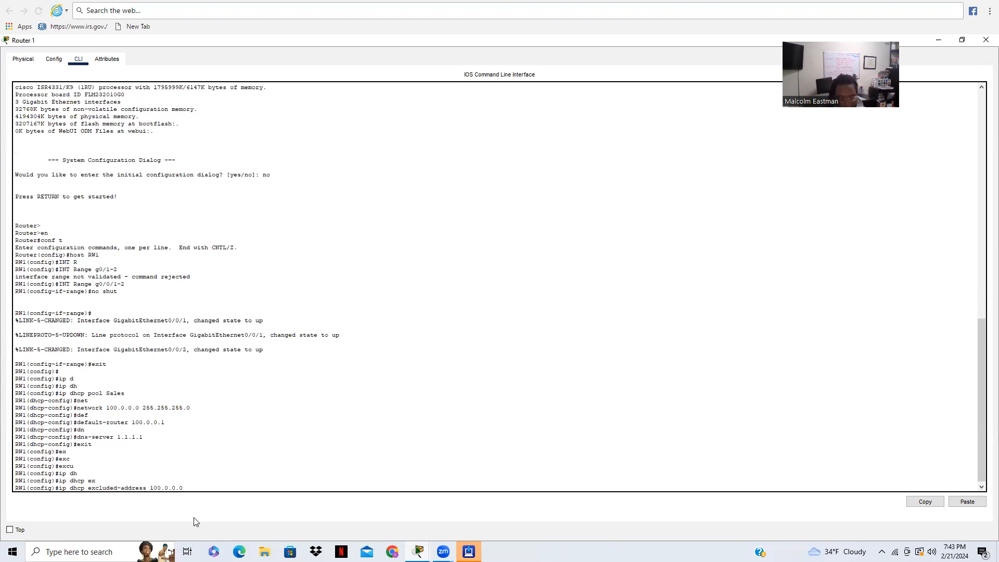
type("100.0.0.10")
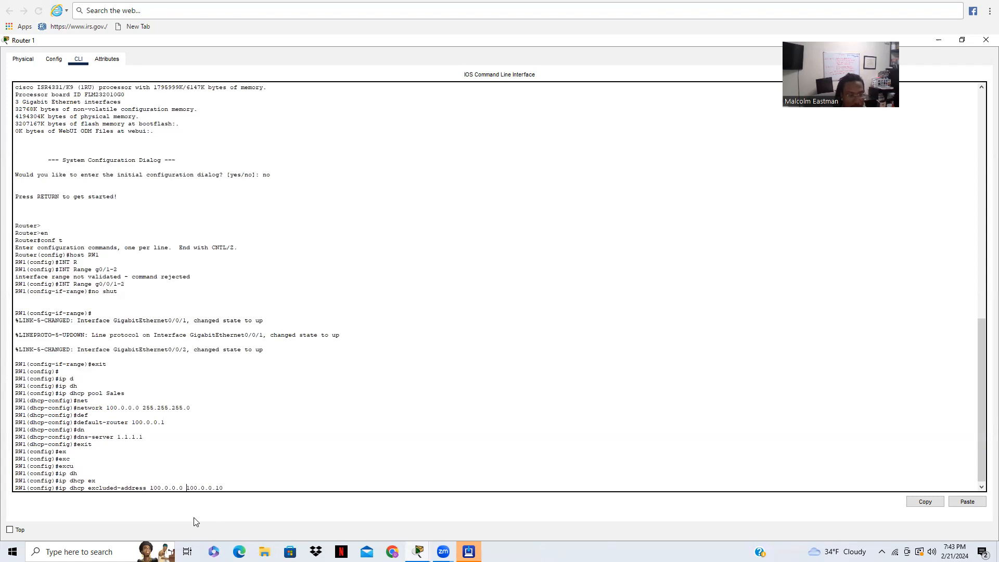
key("BackSpace")
type("1")
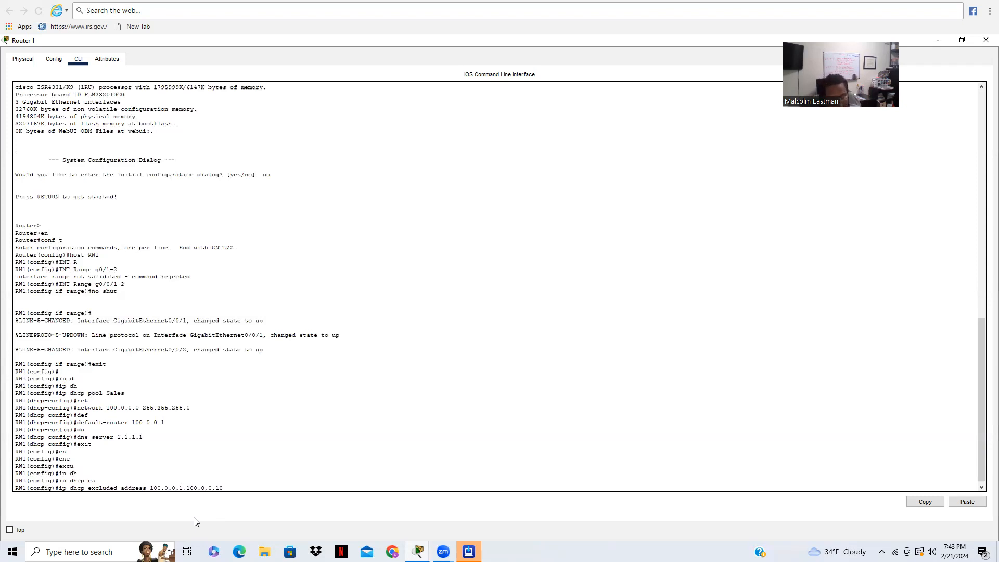
key("BackSpace")
key("BackSpace")
key("BackSpace")
key("BackSpace")
key("BackSpace")
key("BackSpace")
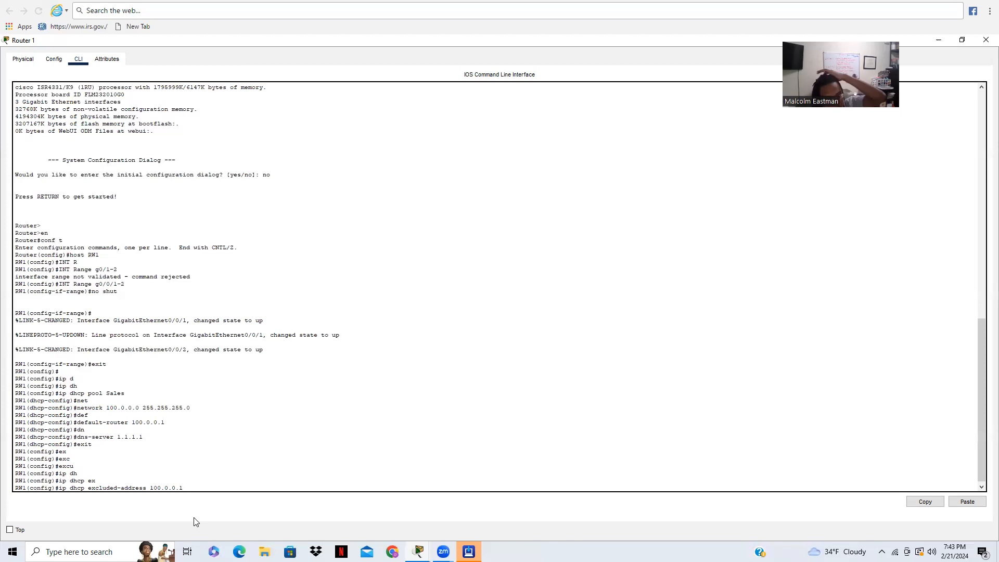
key("Return")
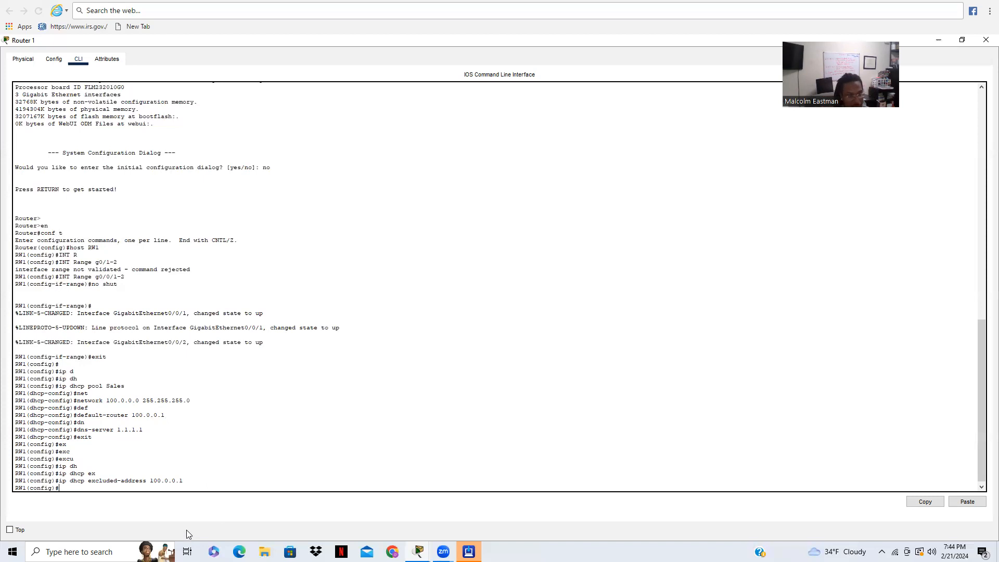
Step: Create a second DHCP pool named Hr on the router
type("ip d")
key("Tab")
type("h")
key("Tab")
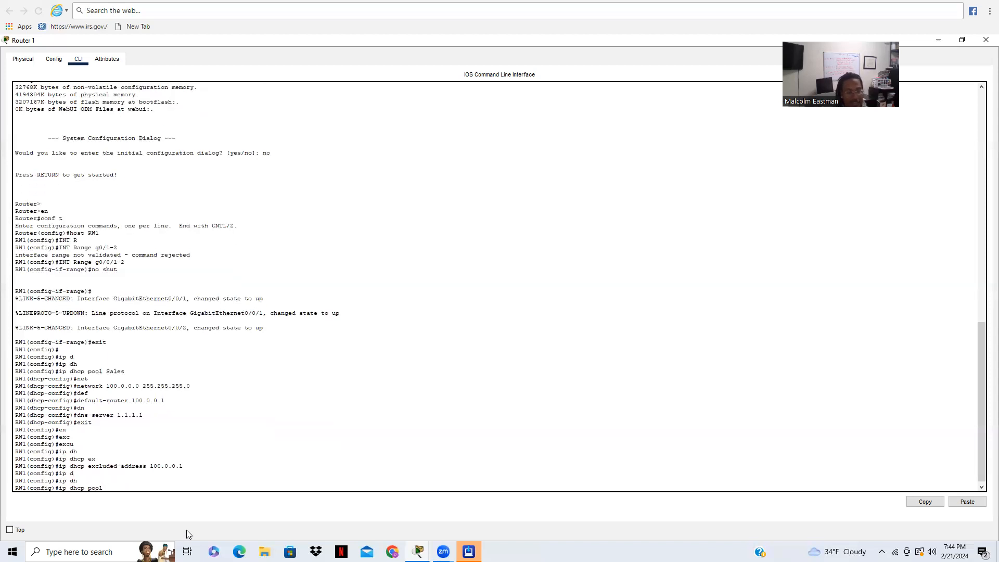
type("Hr")
key("Return")
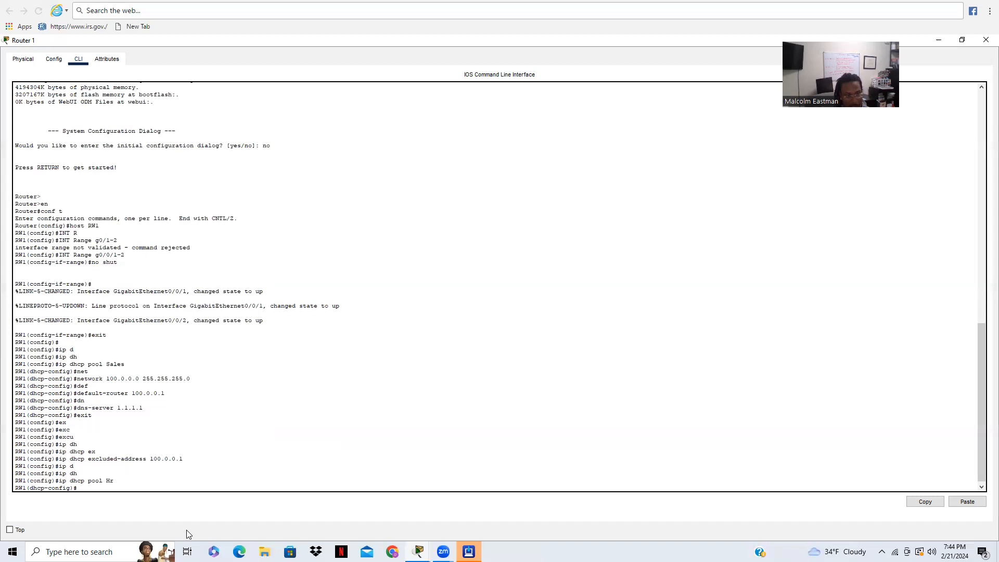
Step: Set the Hr pool's network to 100.0.1.0 with subnet mask 255.255.255.0
type("net")
key("Tab")
type("100.0.")
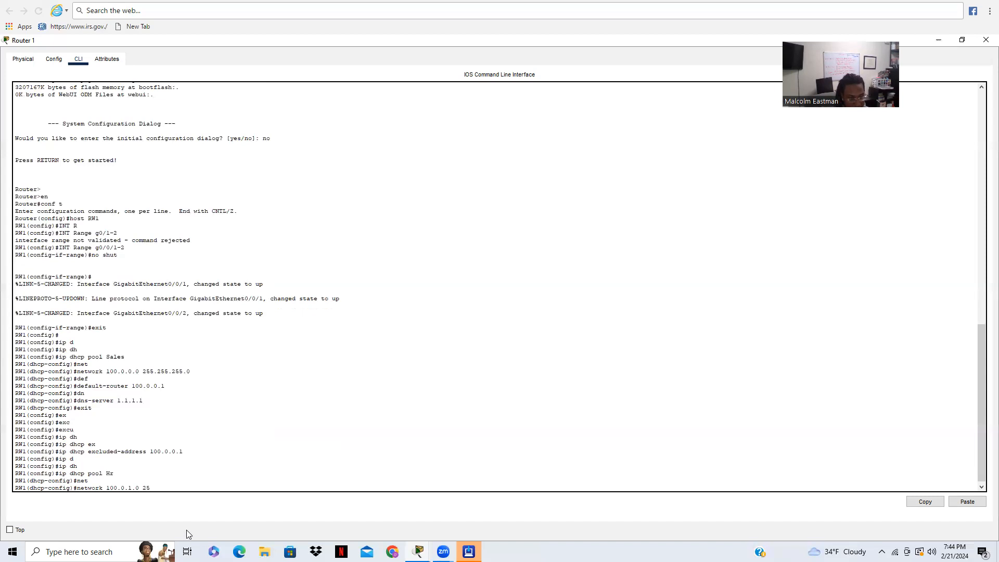
type("1.0 255.255.255.0")
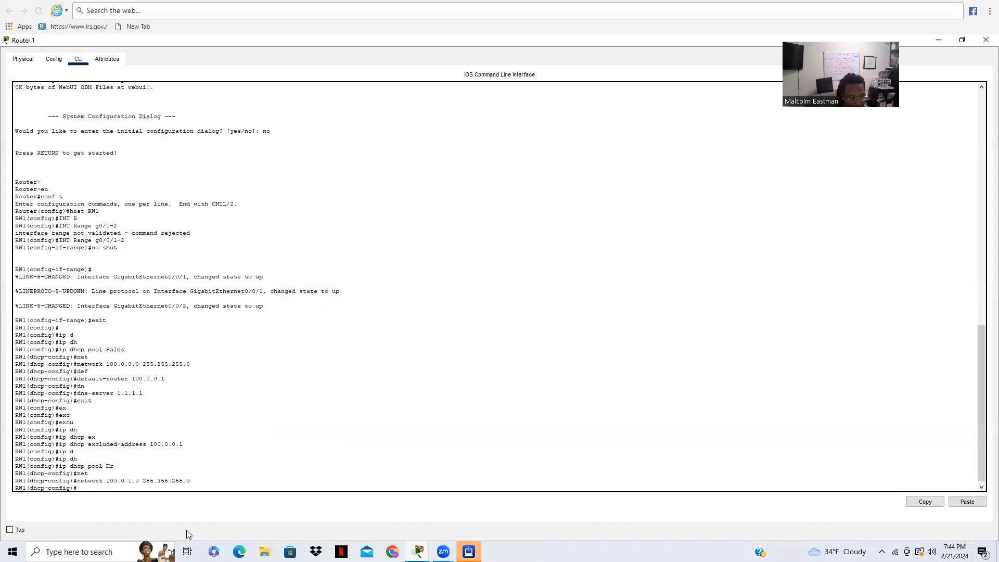
Step: Set the Hr pool's default router to 100.0.1.1
type("de")
key("Tab")
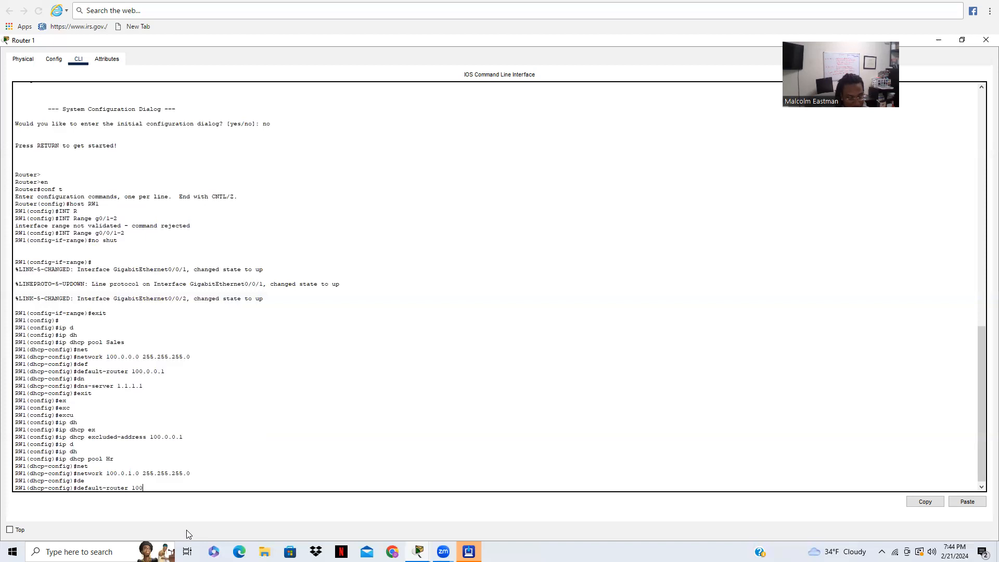
type("100.0.1.1")
key("Return")
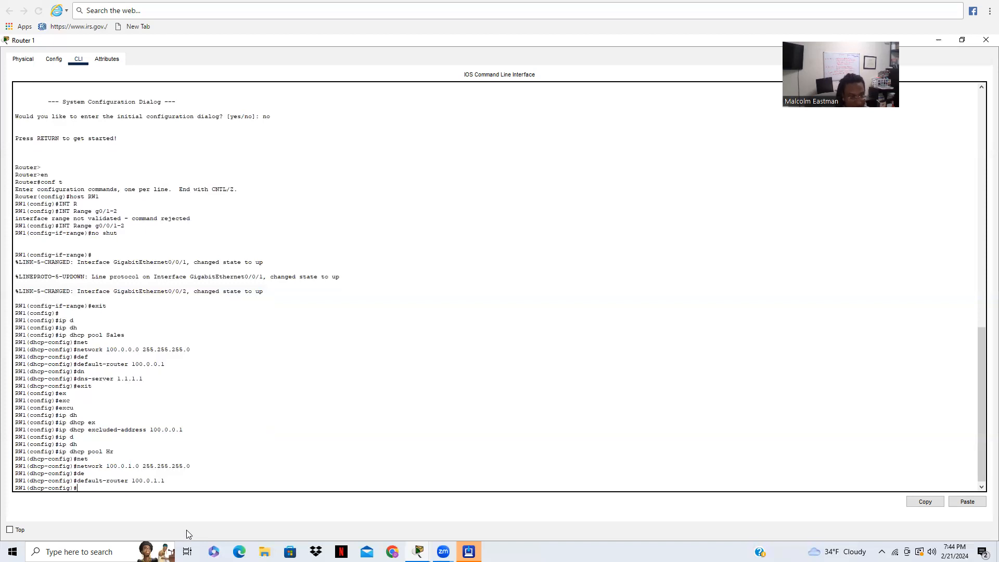
Step: Set the Hr pool's DNS server to 2.2.2.2 and exit DHCP pool configuration
type("dn")
key("Tab")
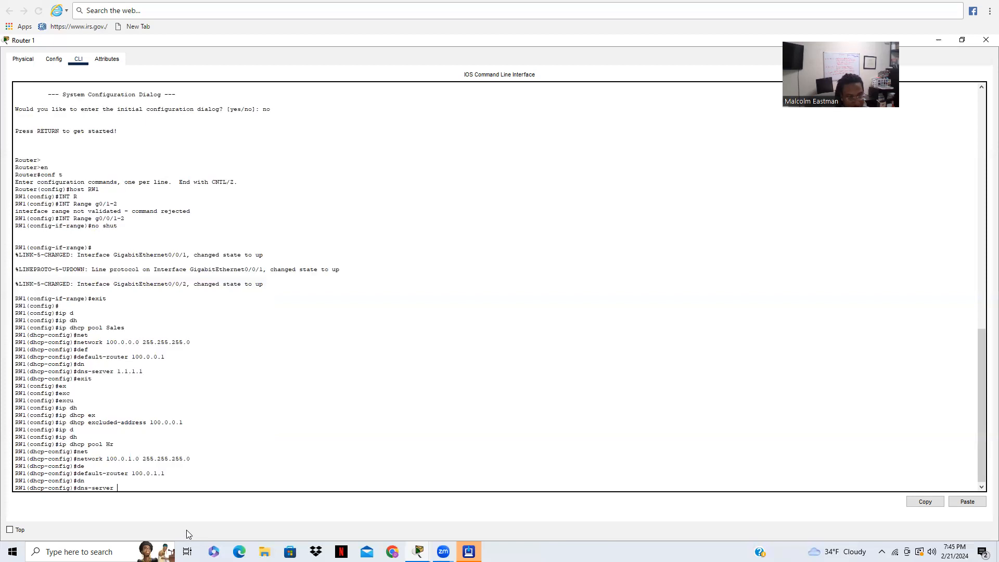
type("2.2.2.2")
key("Return")
type("exit")
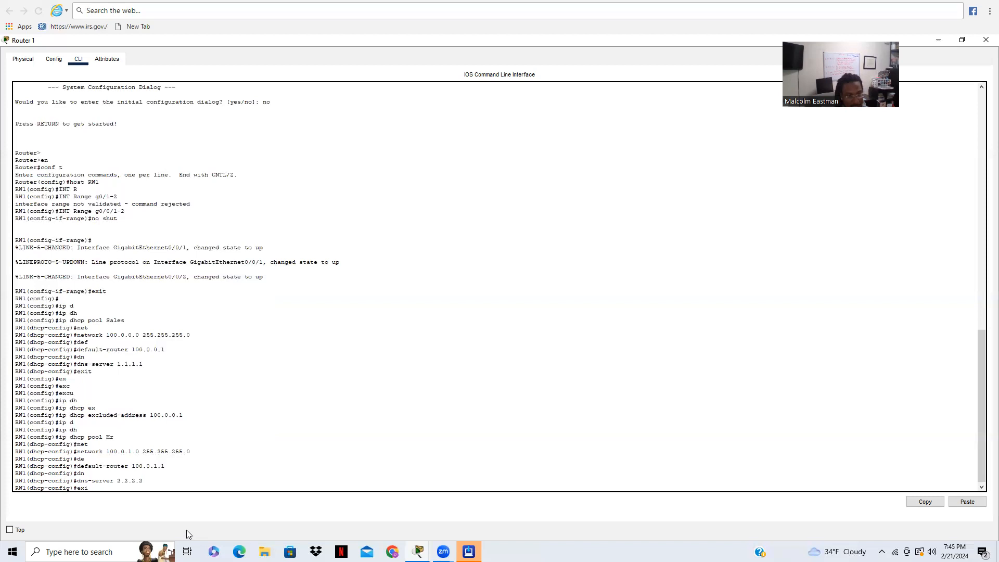
key("Return")
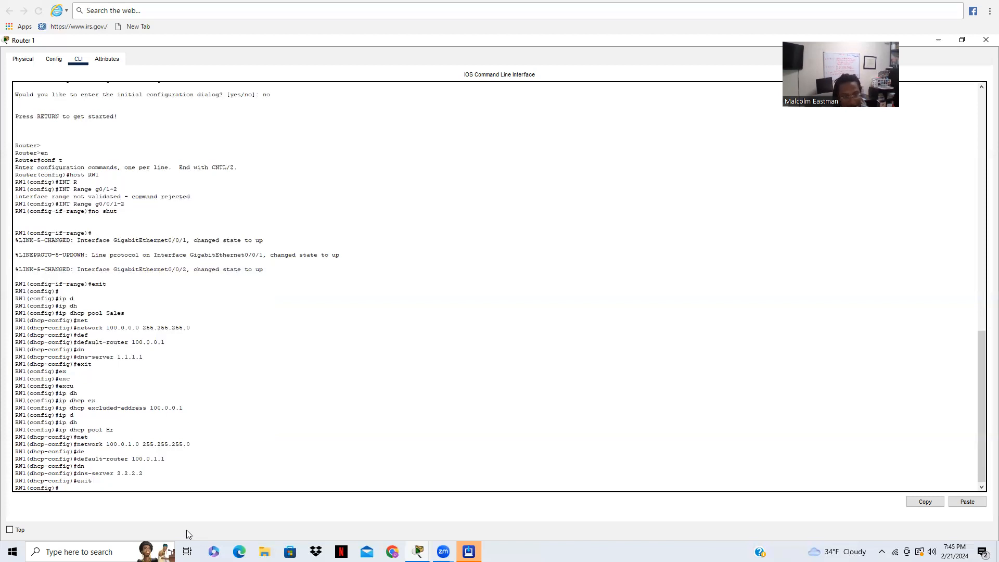
Step: Exclude the address 100.0.1.1 from DHCP assignment and exit global configuration mode
type("ip e")
key("Tab")
key("BackSpace")
type("d")
key("Tab")
type("h")
key("Tab")
type("ex")
key("Tab")
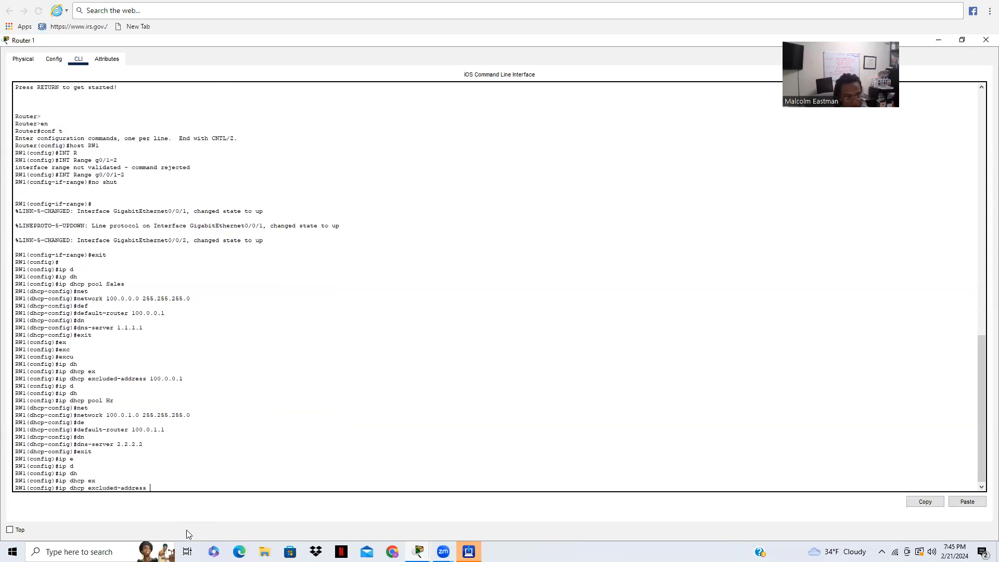
type("100")
type(".0.1.1")
key("Return")
type("exit")
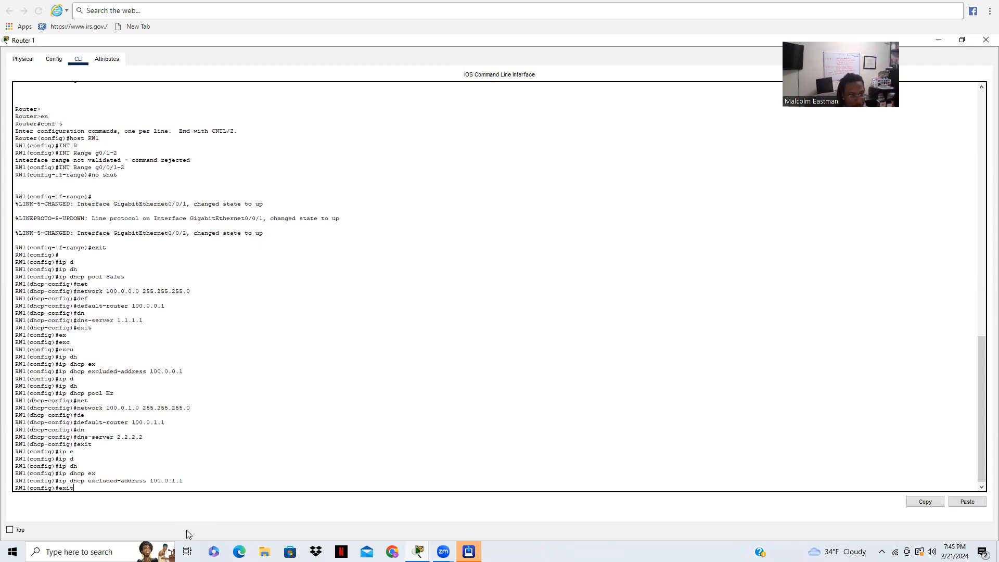
key("Return")
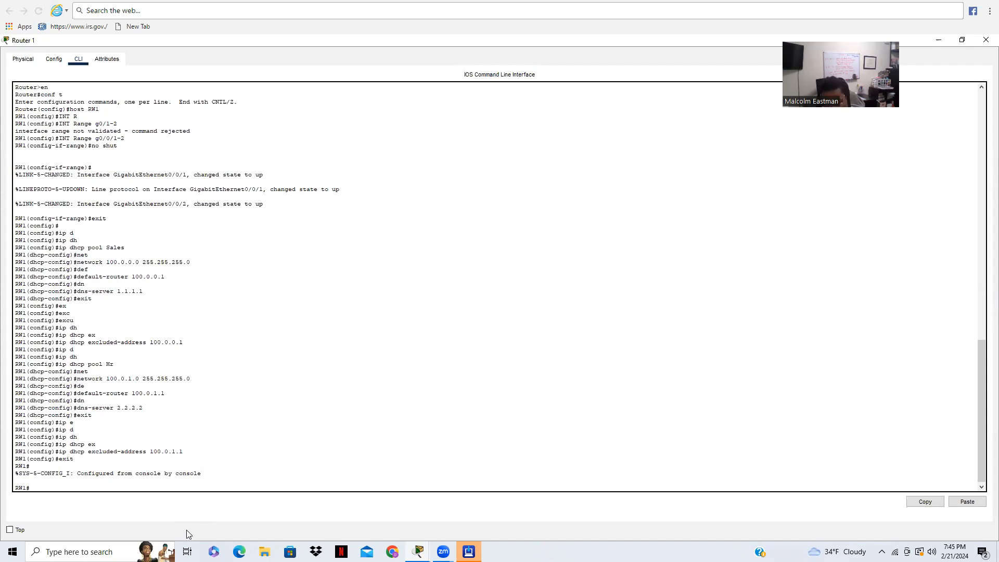
Step: In global configuration mode, assign IP address 100.0.0.1 with mask 255.255.255.0 to interface g0/0/1
type("conf t")
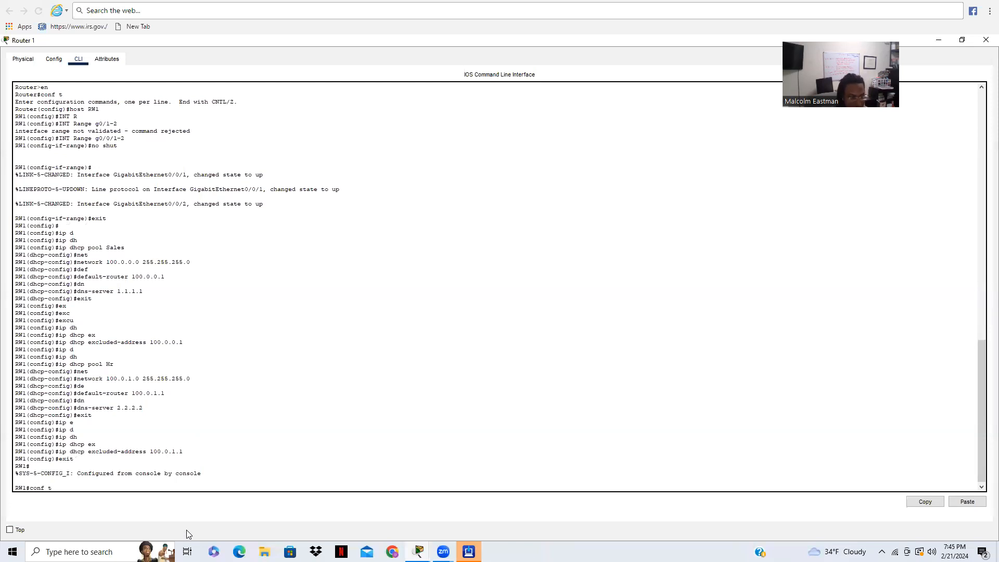
key("Return")
type("ing")
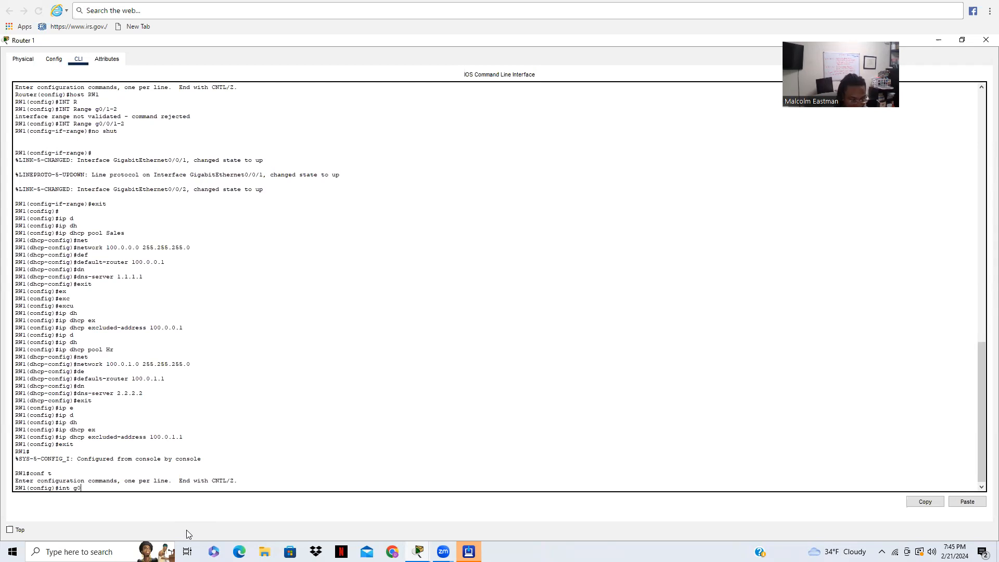
type(" g0/0/1")
key("Return")
type("ip add 100.0")
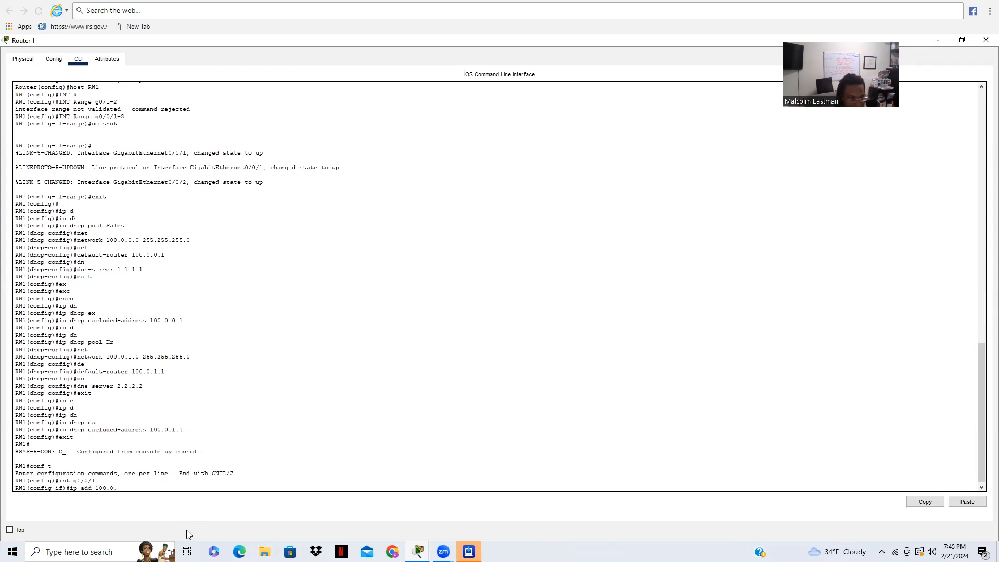
type(".0.1 255.255.255.0")
key("Return")
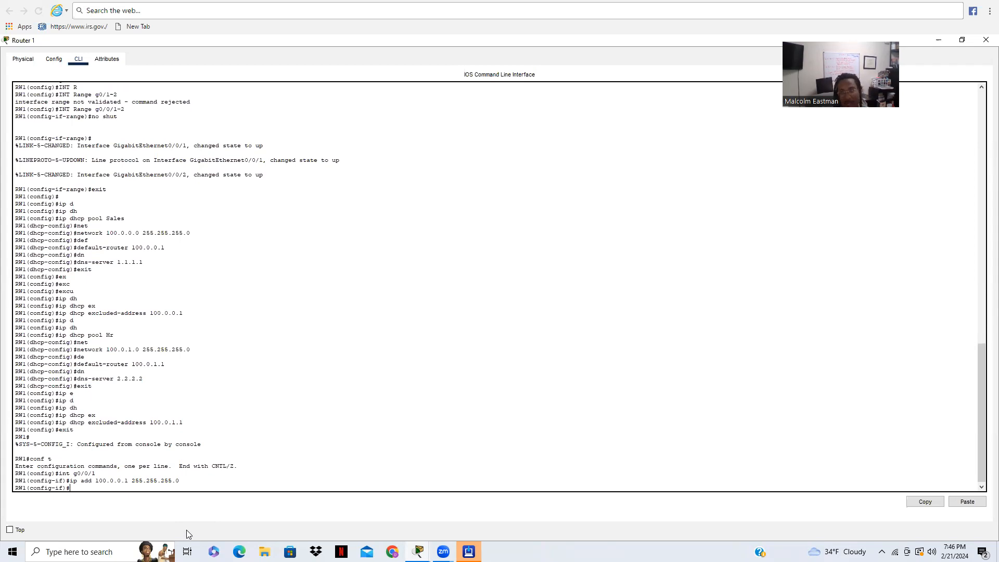
Step: Assign IP address 100.0.1.1 with mask 255.255.255.0 to interface g0/0/2
type("int")
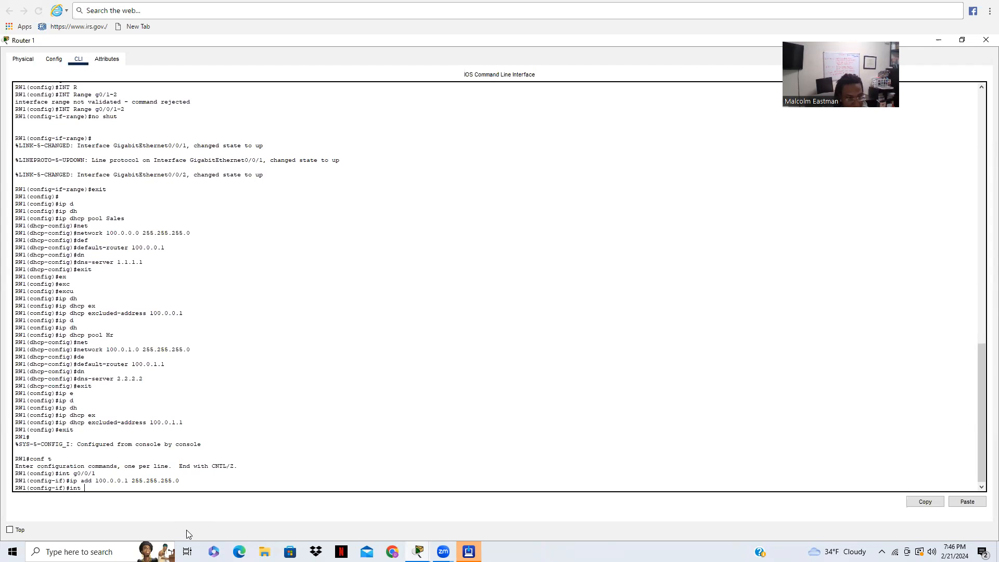
type(" g0/0/2")
key("Return")
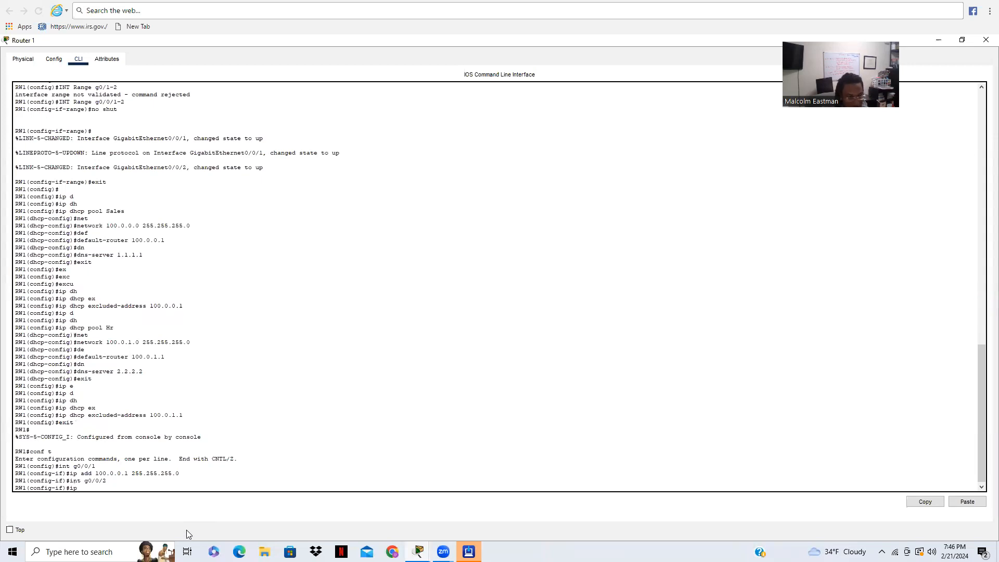
type("ip add 100.0.1.1 255.255.255.0")
key("Return")
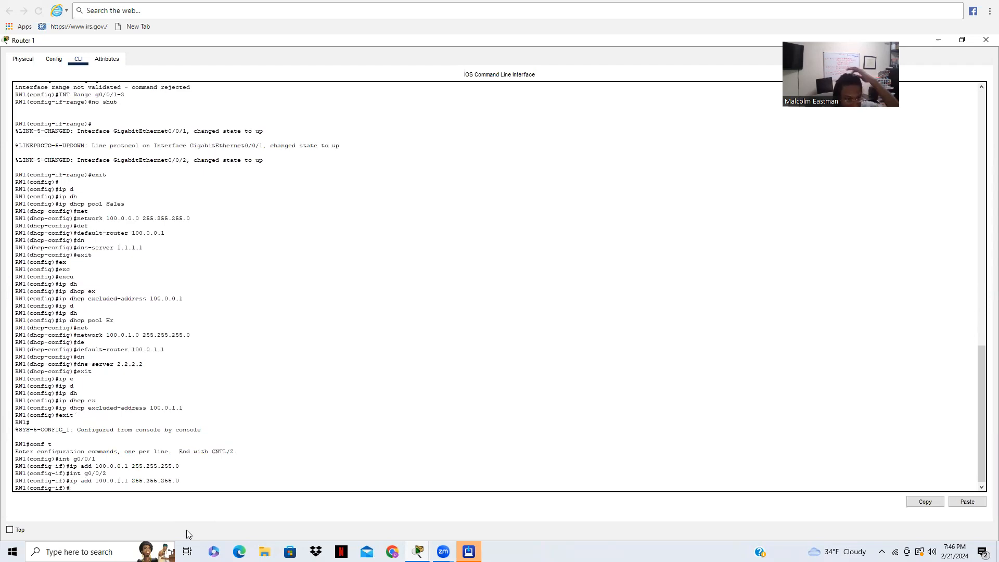
Step: Exit all configuration modes, log out of the router console and close the Router 1 window
type("exit")
key("Return")
key("Return")
type("exiy")
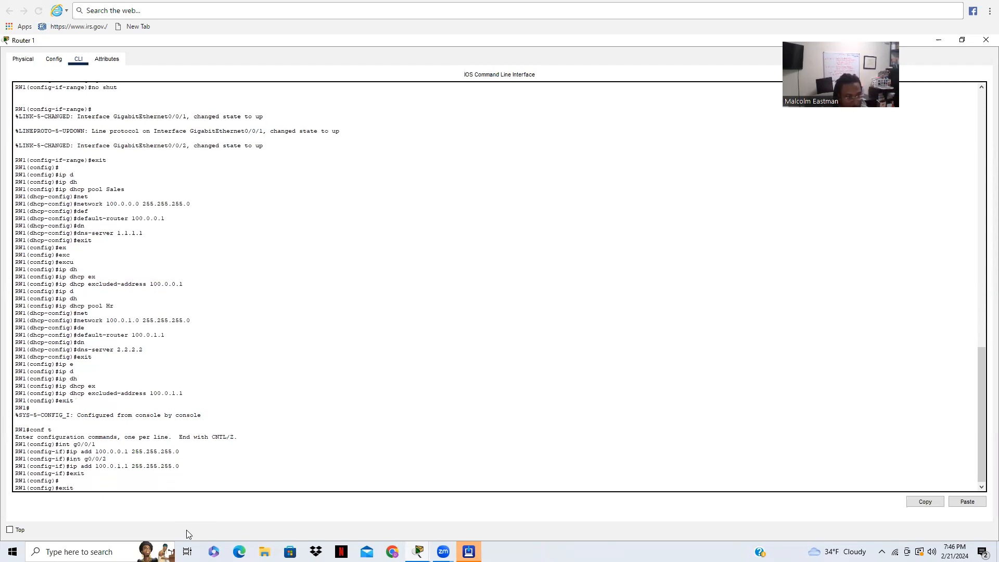
key("Return")
type("exit")
key("Return")
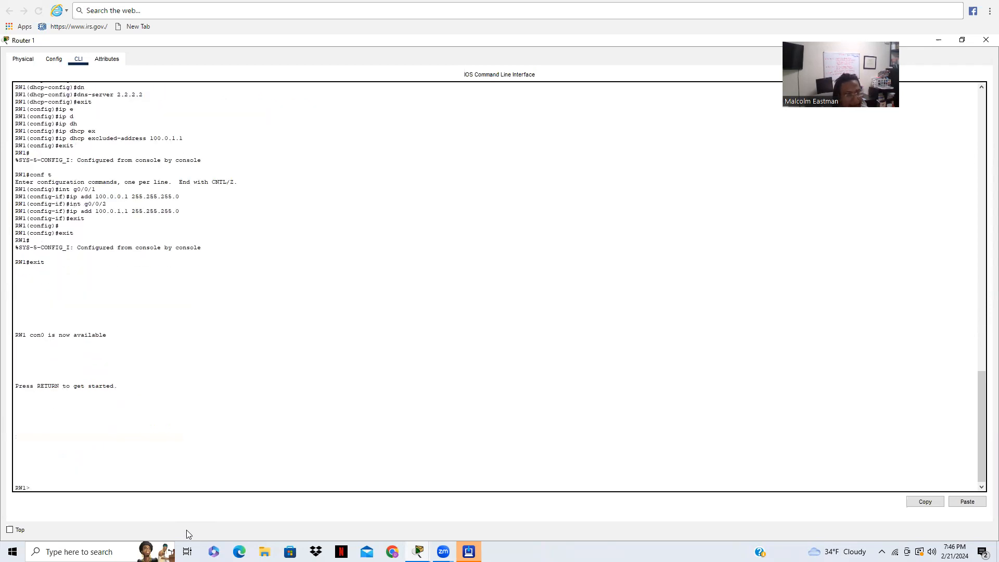
key("Return")
key("Return")
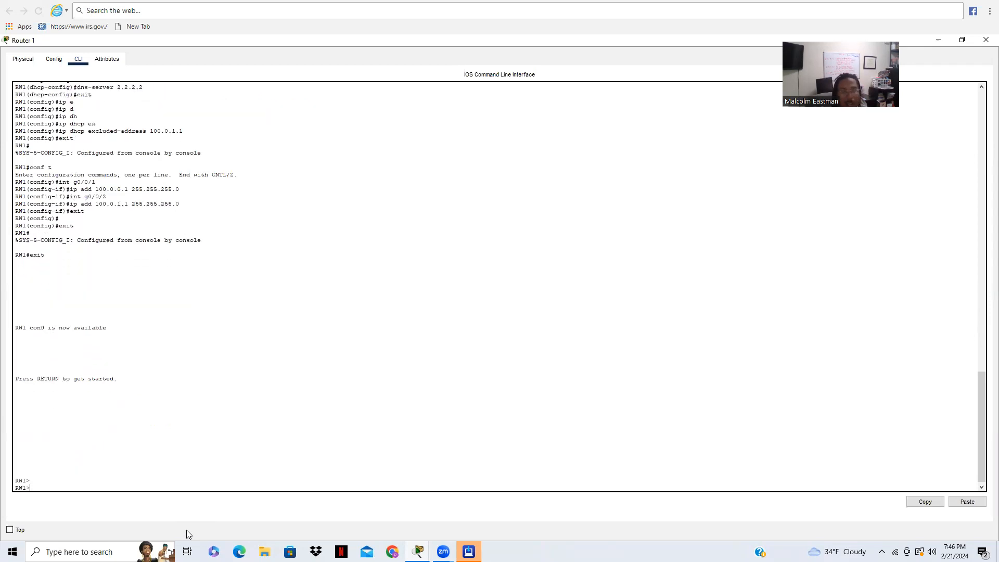
left_click(962, 39)
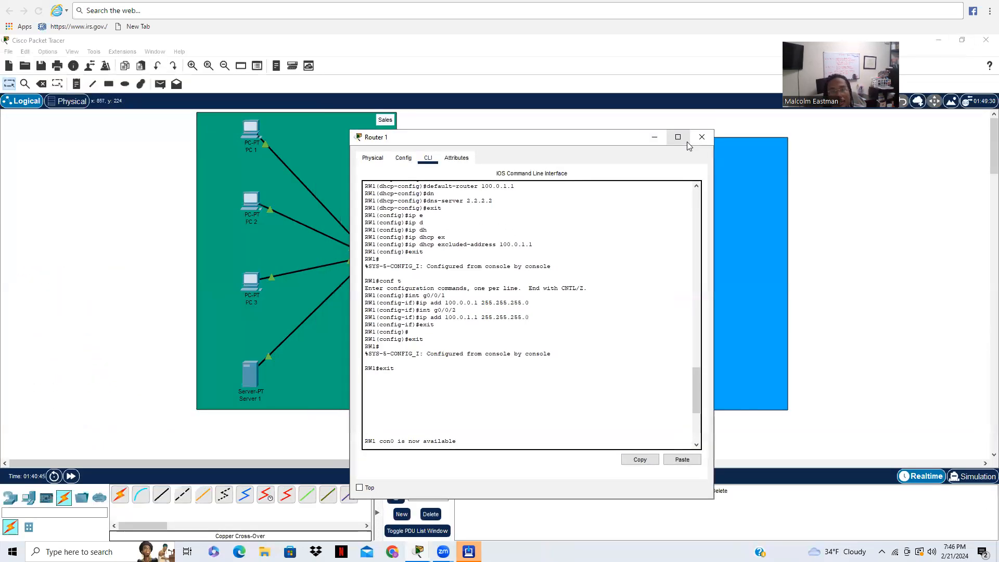
left_click(697, 131)
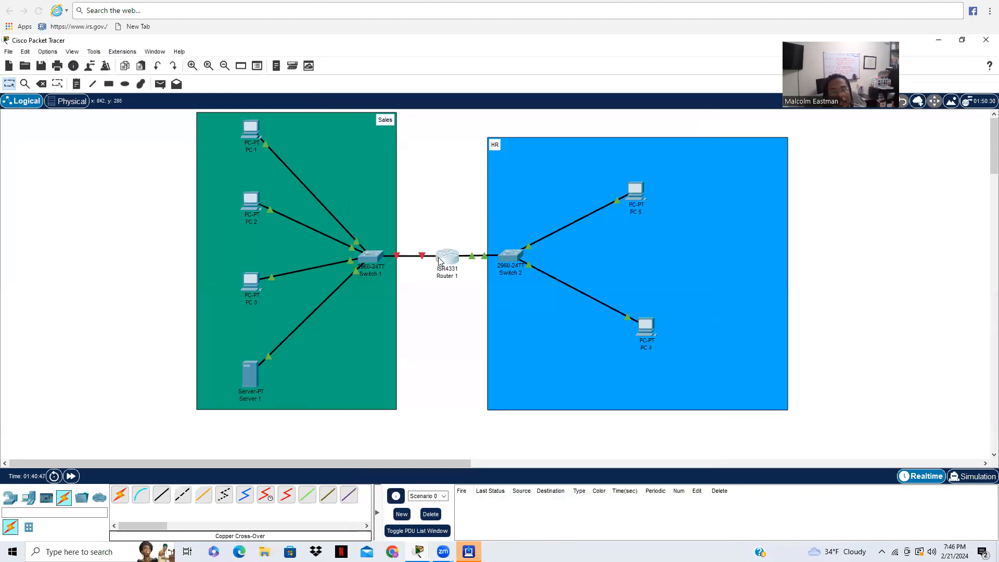
Step: In Router 1's global configuration mode, remove IP address 100.0.1.1 with mask 255.255.255.0 from interface g0/0/2 and shut the interface down
mouse_move(439, 260)
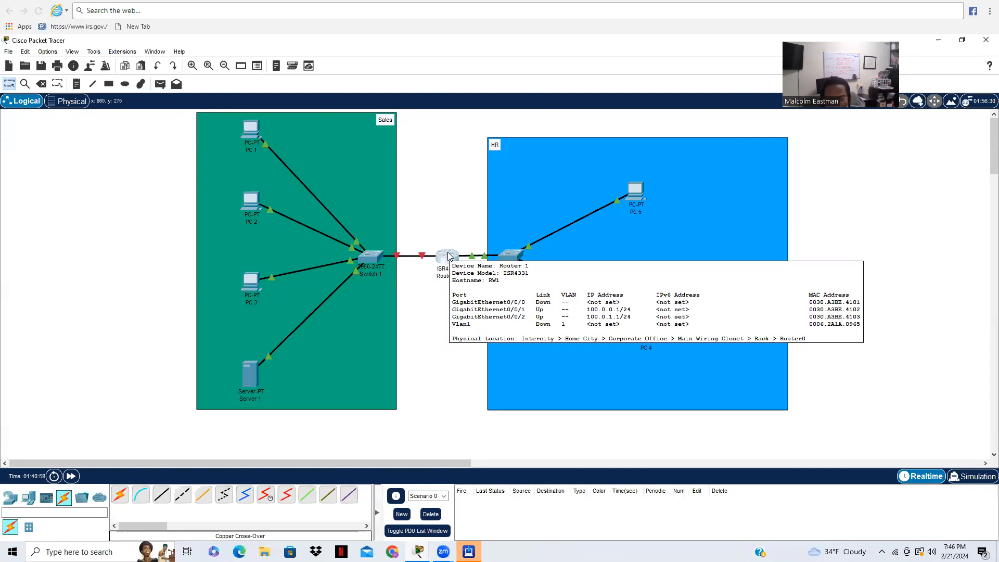
left_click(449, 256)
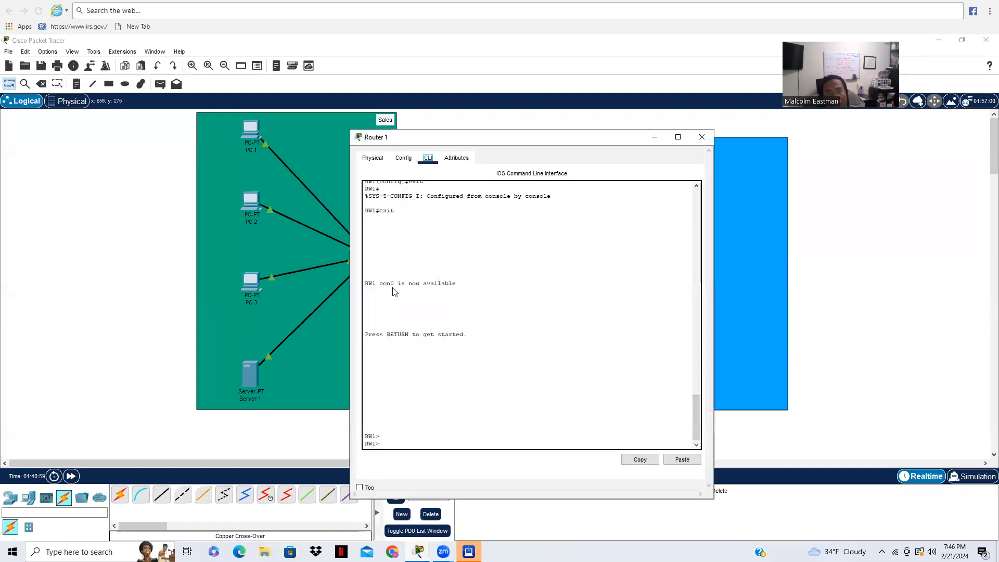
type("en")
key("Return")
type("config t")
key("Return")
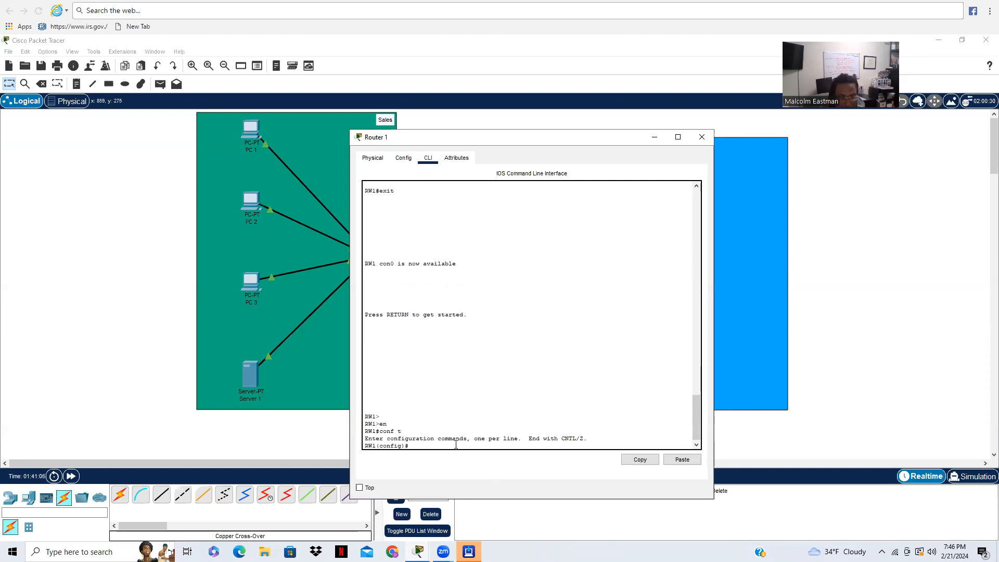
type("int g0/0/2")
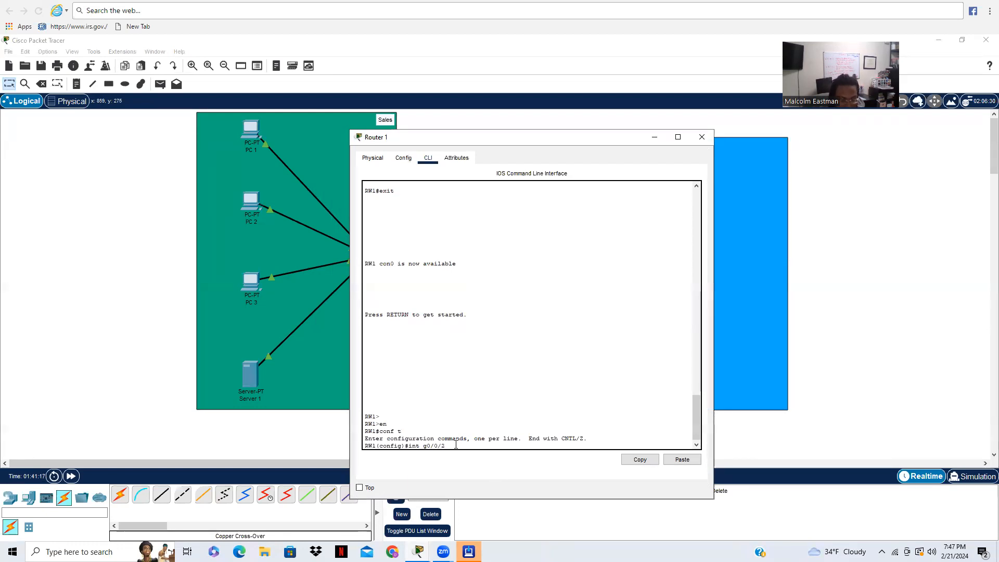
key("Return")
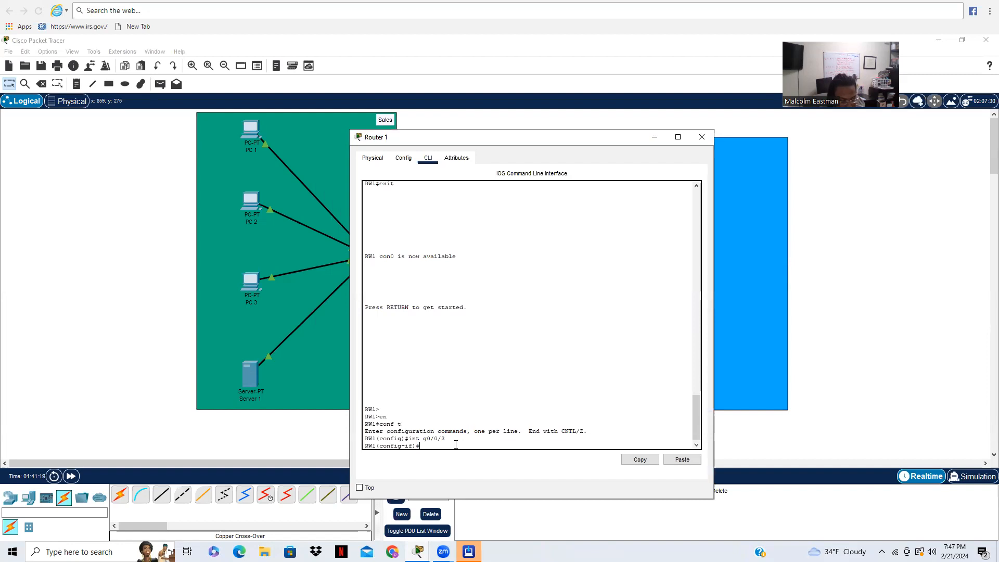
type("no ip add 100.0.1.1 255")
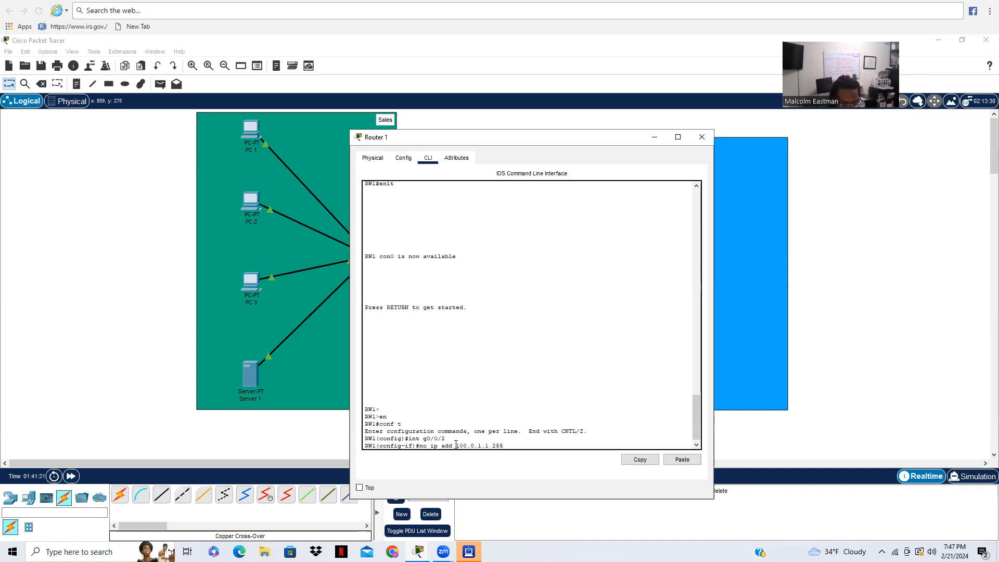
type(".255.255.0")
key("Return")
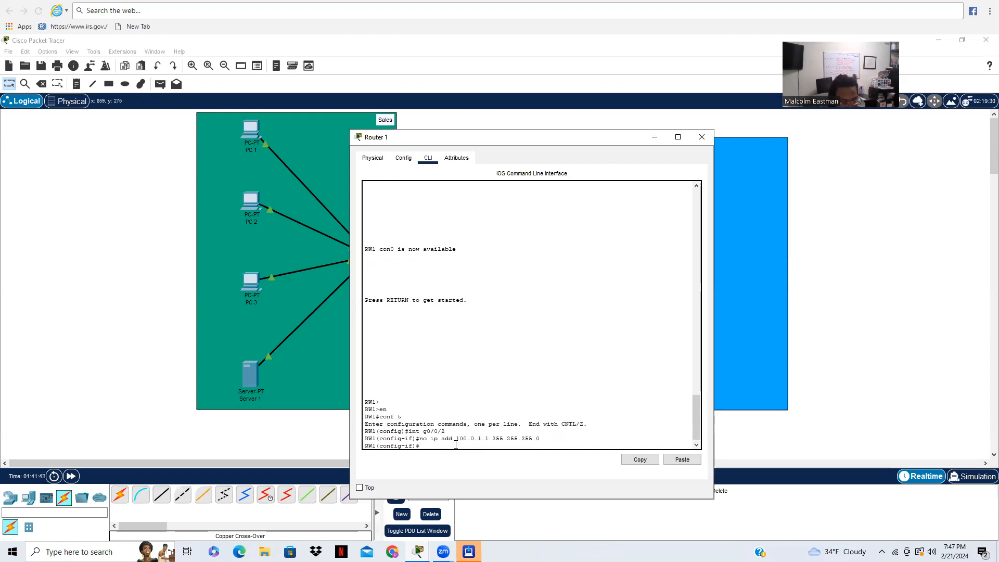
type("shut")
key("Return")
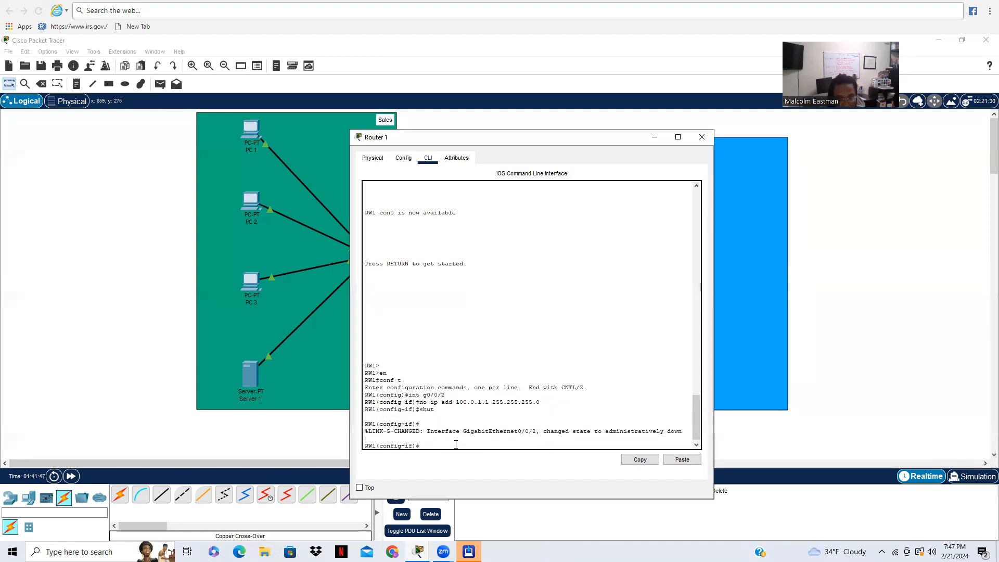
Step: Enable interface g0/0/0 and assign it IP address 100.0.1.1 with mask 255.255.255.0
type("int")
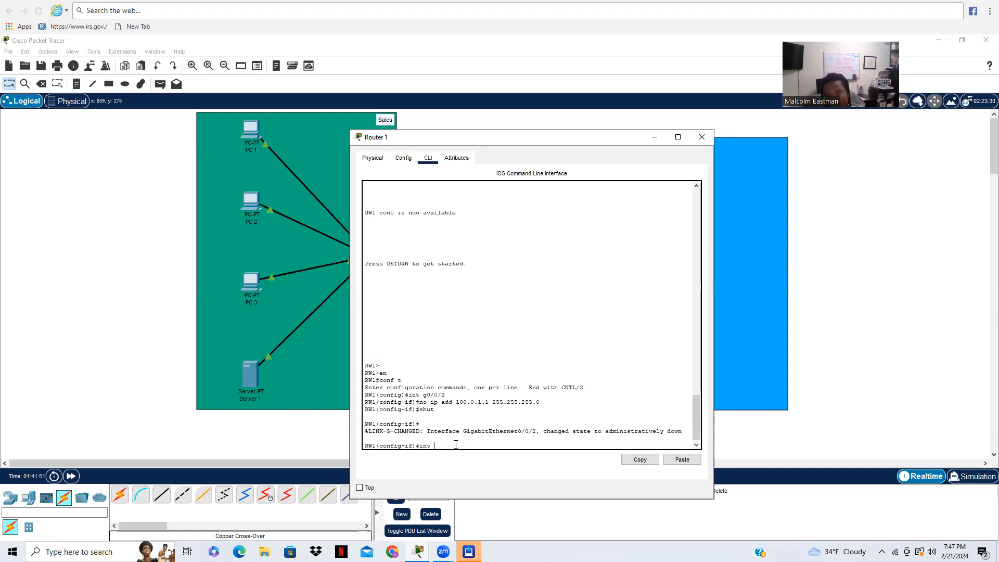
type(" g0/0/0")
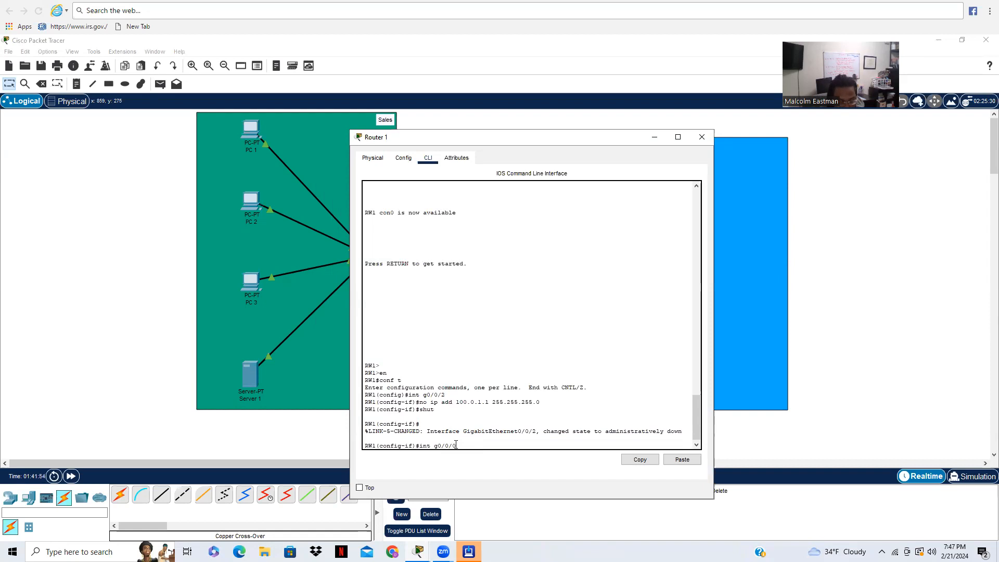
key("Return")
type("no")
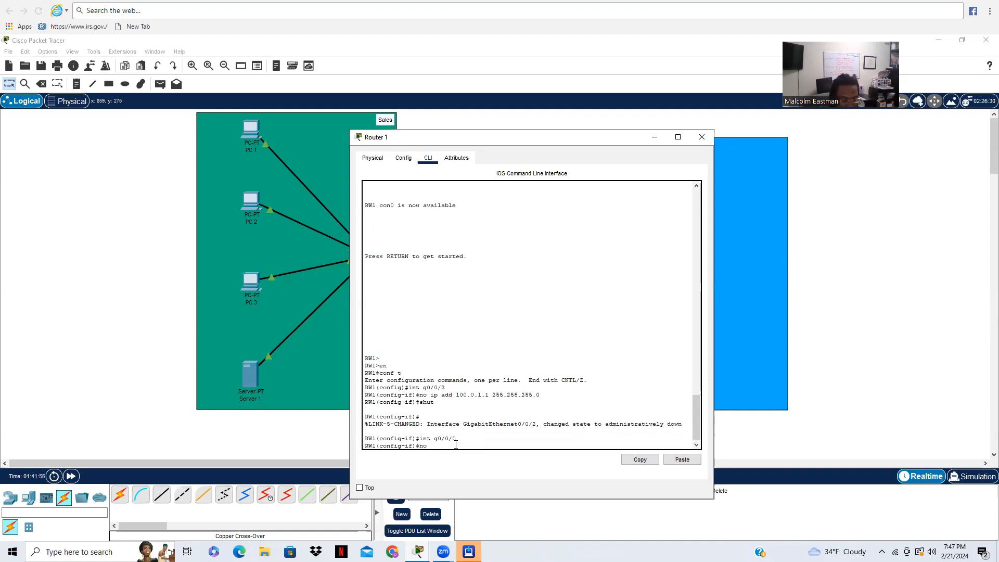
type(" shut")
key("Return")
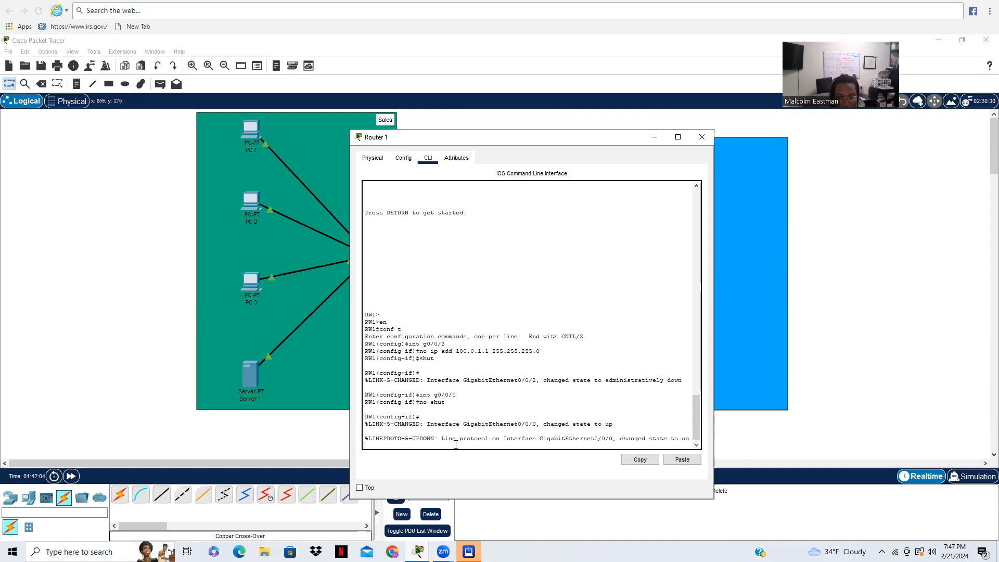
key("Return")
type("ip add 100.0.1.")
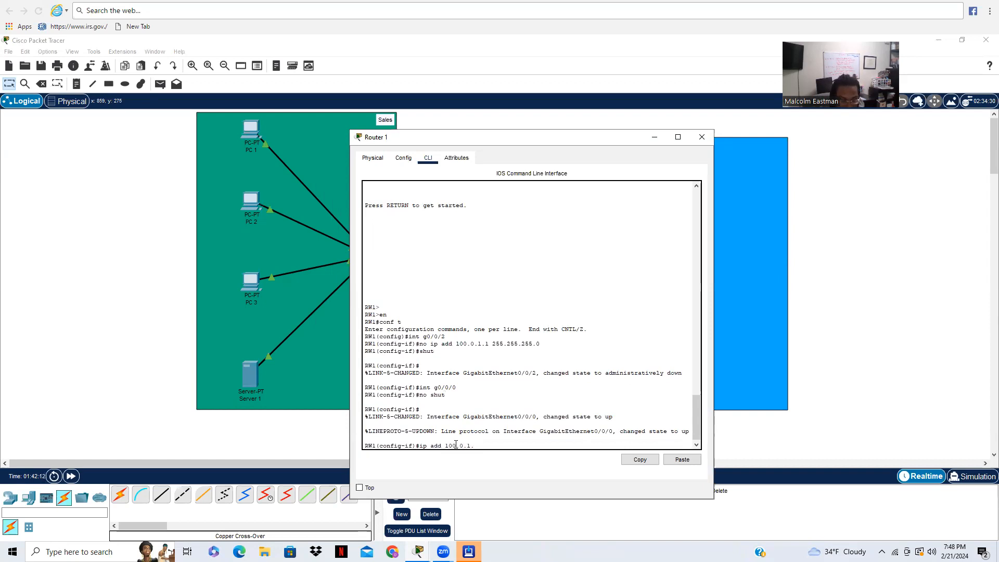
type("1 255.25")
type("5.255.0")
key("Return")
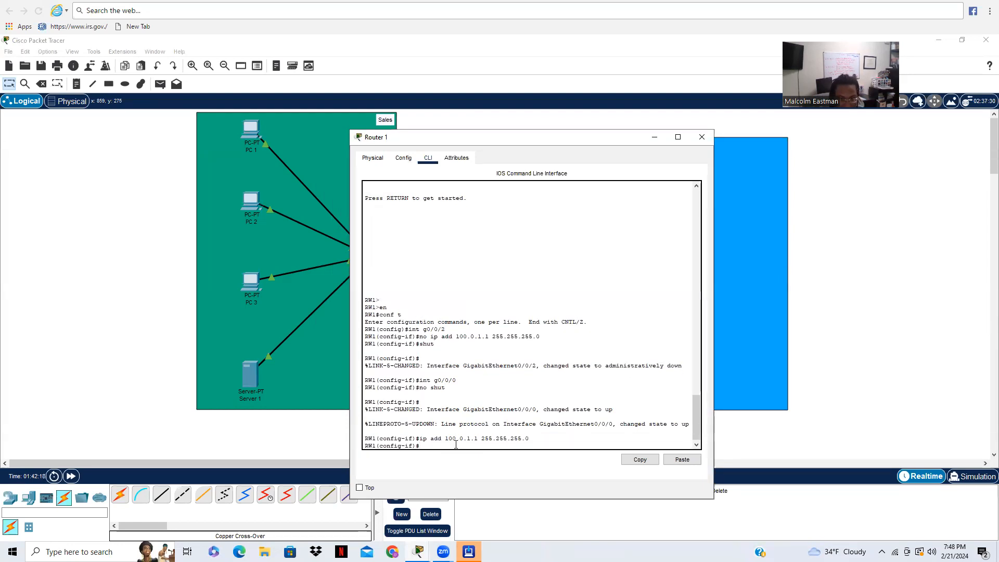
Step: End the configuration session, log out of the router console and close the Router 1 window
type("end")
key("Return")
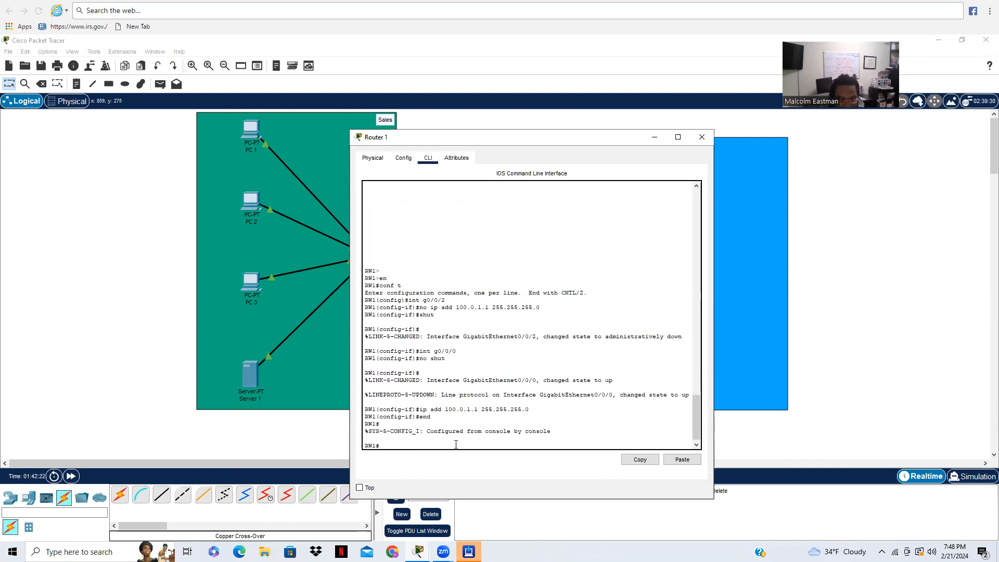
key("Return")
key("Return")
key("Return")
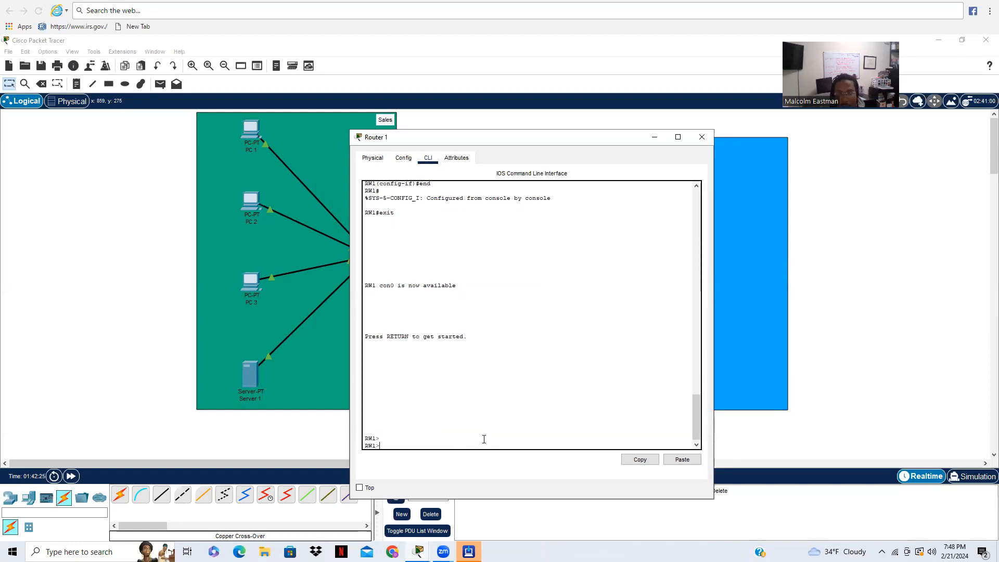
left_click(701, 137)
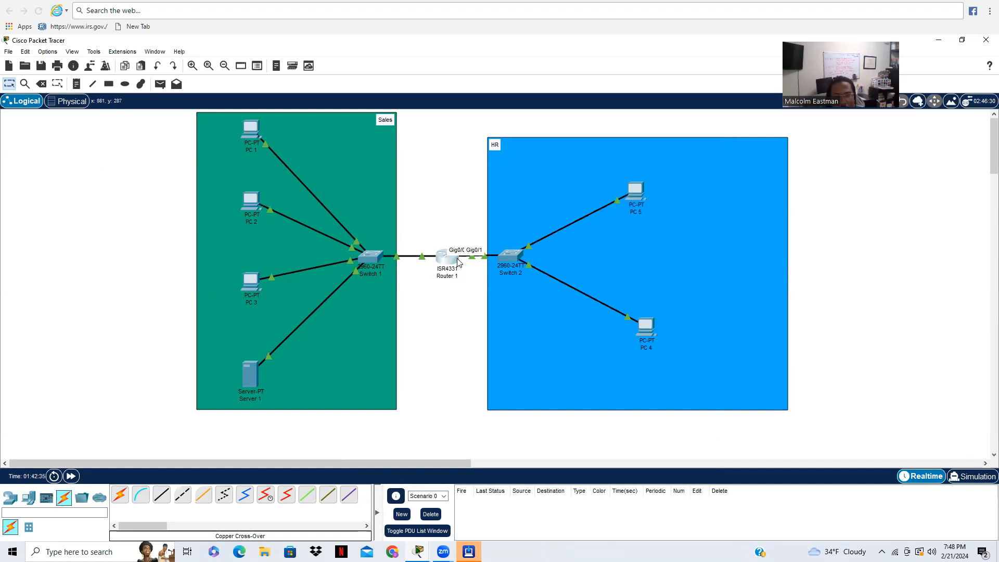
Step: Delete the cables linking Router 1 to Switch 1 and to Switch 2, keeping the router itself
mouse_move(455, 262)
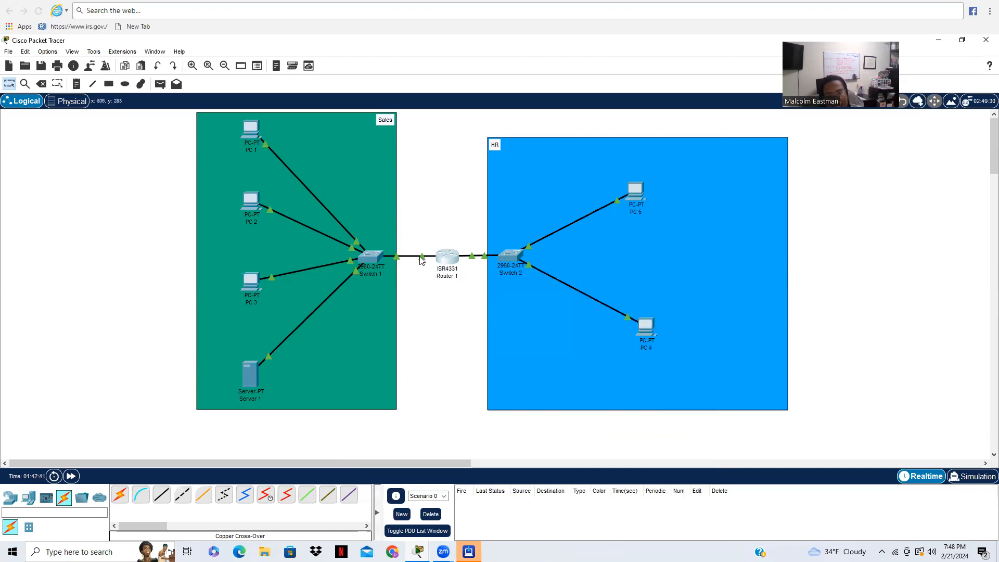
mouse_move(421, 261)
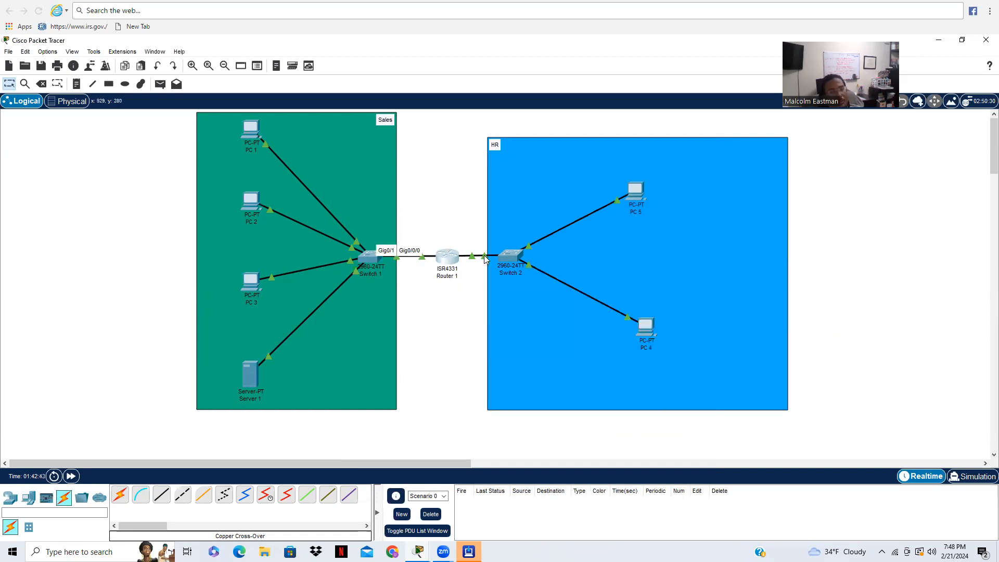
left_click(41, 83)
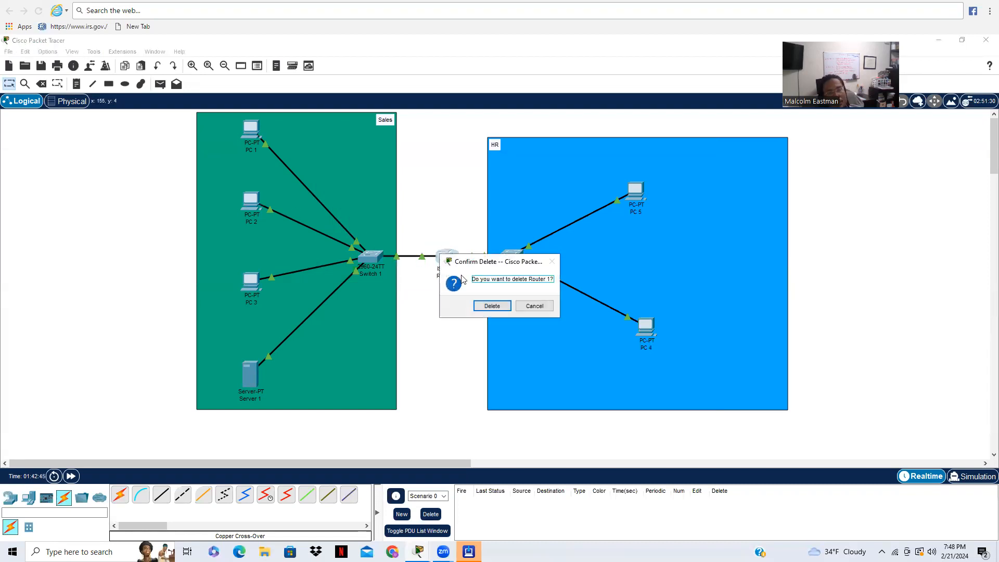
left_click(535, 305)
left_click(41, 84)
left_click(426, 253)
left_click(473, 255)
Step: Connect Router 1's GigabitEthernet0/0/0 to Switch 2's GigabitEthernet0/1 with a copper straight-through cable
left_click(162, 494)
left_click(451, 261)
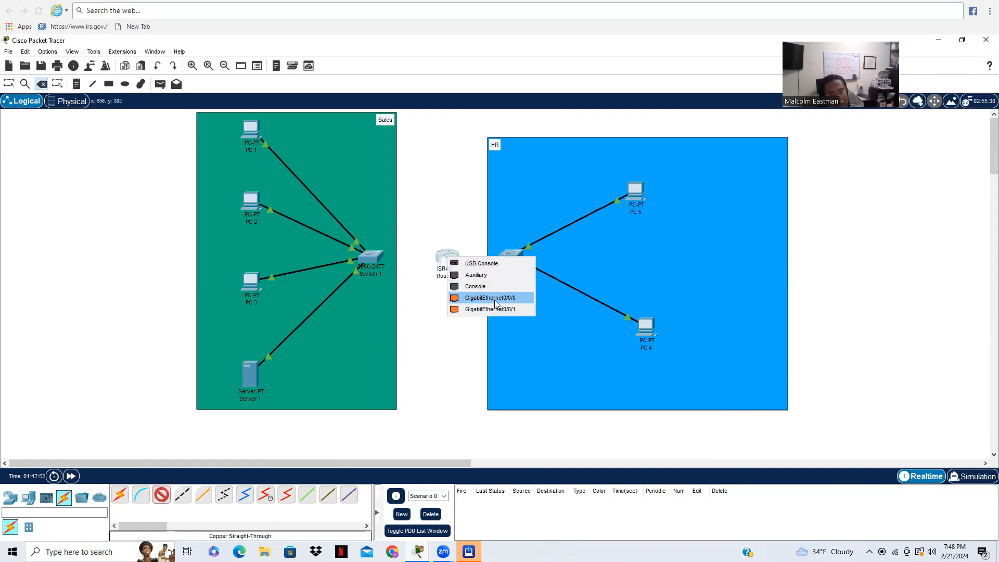
left_click(491, 298)
left_click(512, 255)
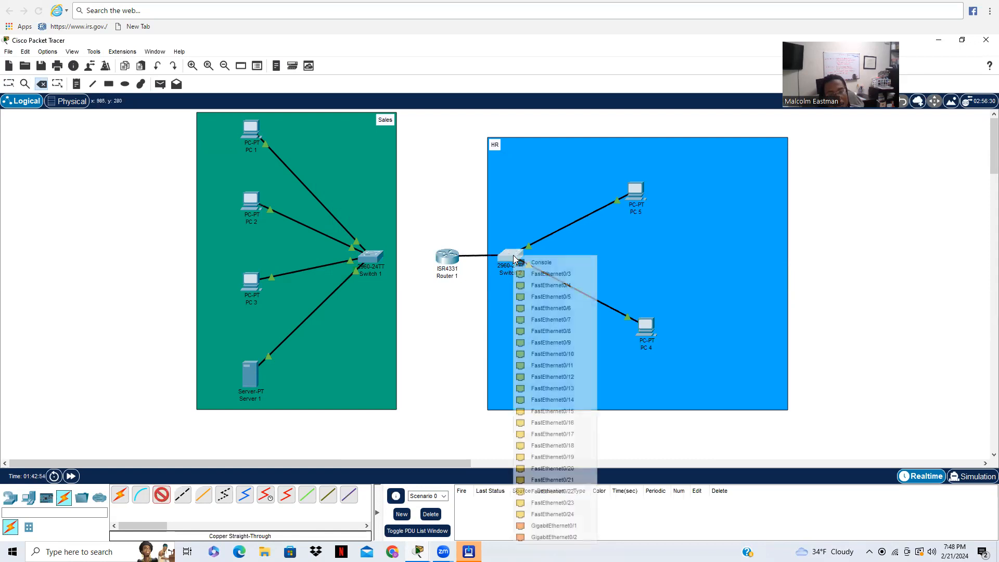
left_click(570, 527)
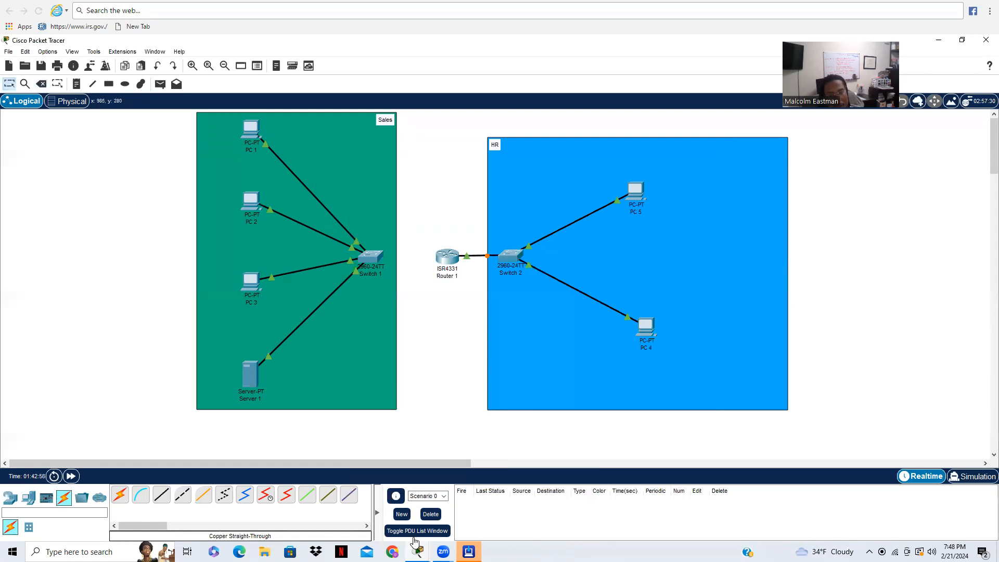
Step: Connect Router 1's GigabitEthernet0/0/1 to Switch 1's GigabitEthernet0/1 with a copper straight-through cable
left_click(448, 256)
left_click(474, 310)
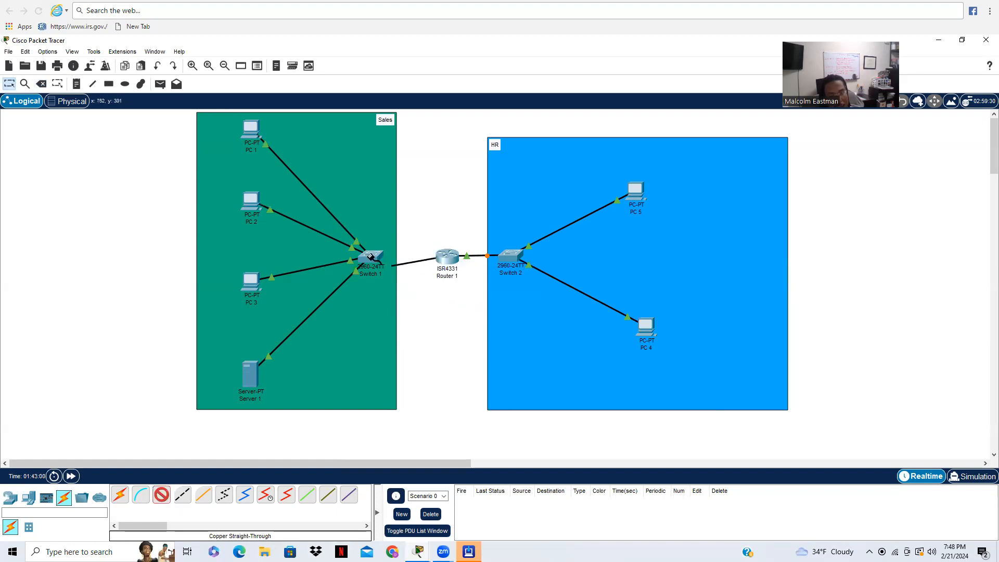
left_click(371, 256)
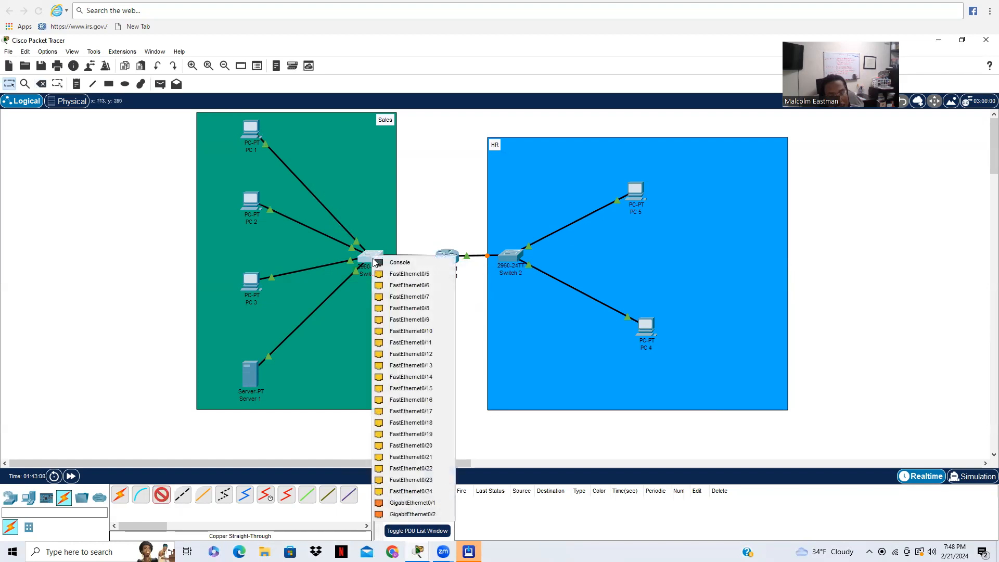
left_click(440, 507)
mouse_move(428, 260)
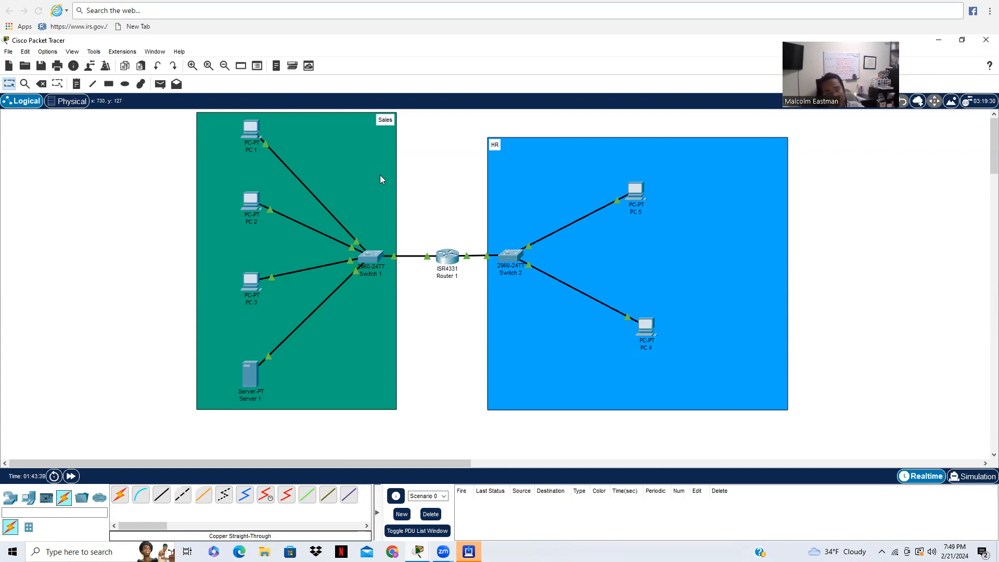
Step: Open the Command Prompt of PC 1 in the Sales area and maximize its window
left_click(248, 128)
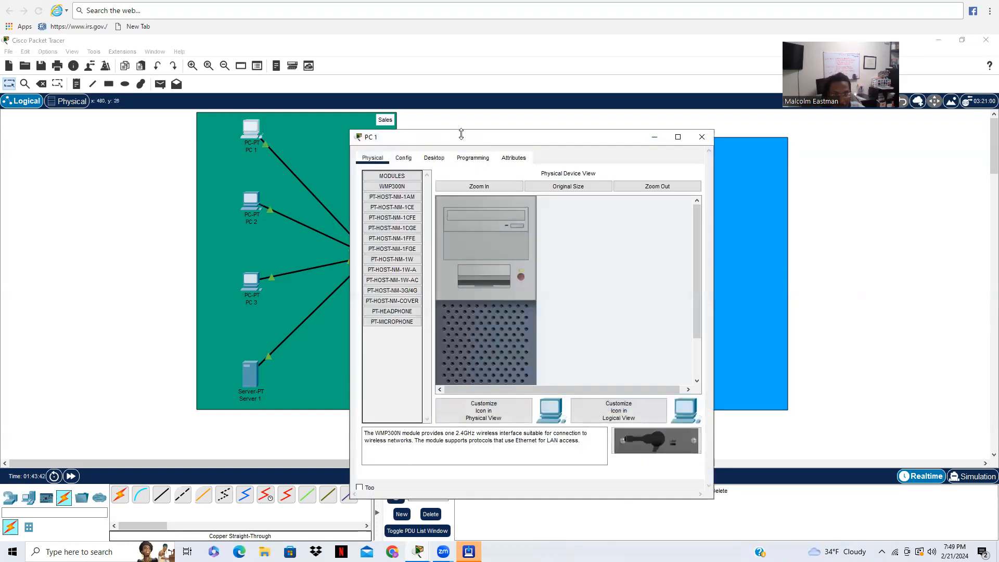
left_click(434, 158)
left_click(606, 200)
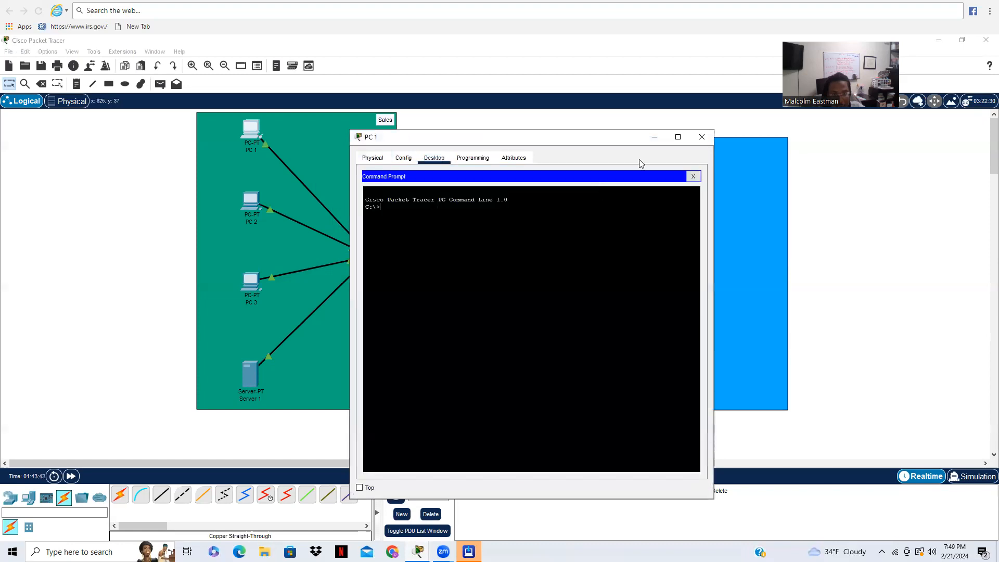
left_click(678, 137)
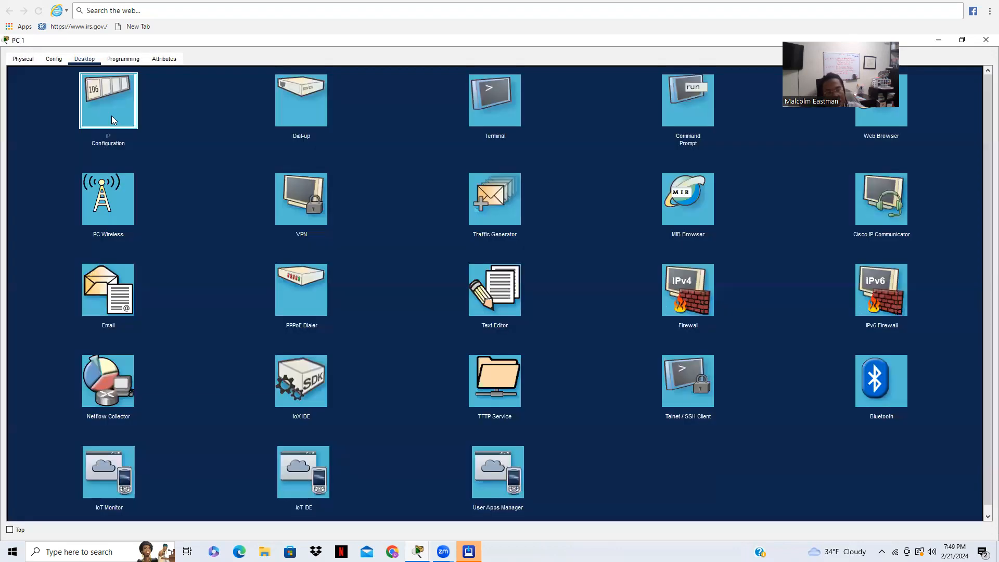
Step: Examine PC 1's IP Configuration settings for FastEthernet0 and close them without changes
left_click(111, 115)
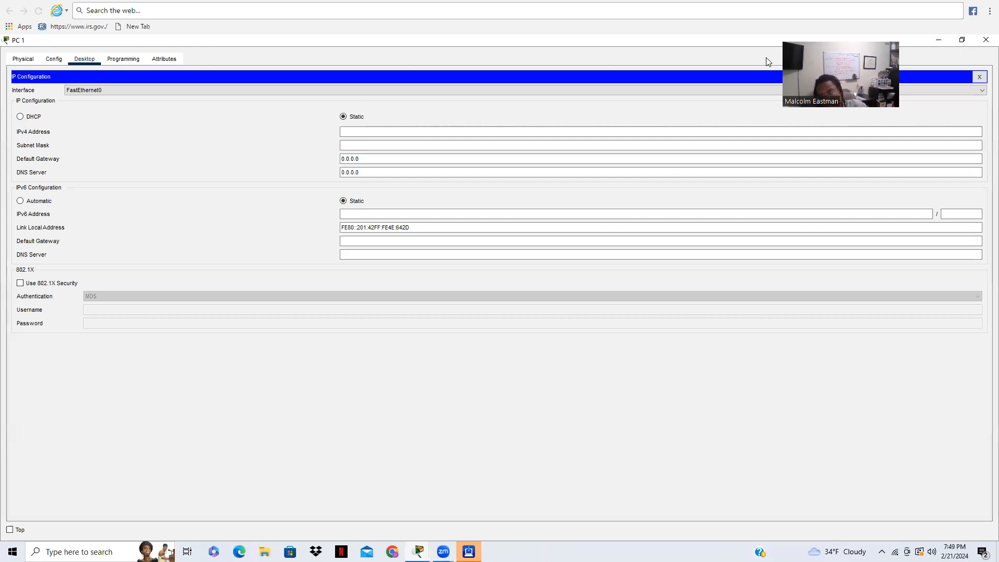
left_click(117, 59)
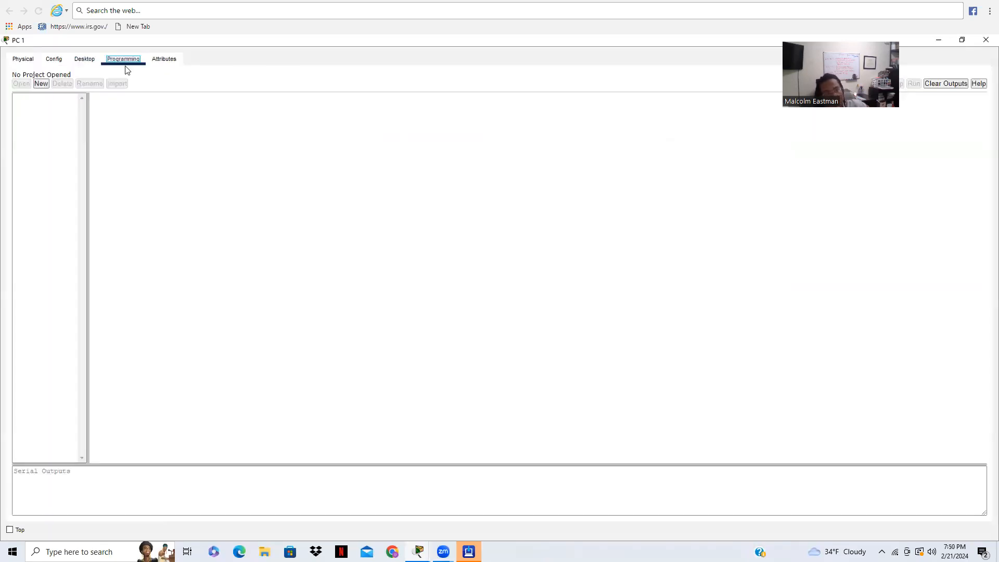
left_click(85, 59)
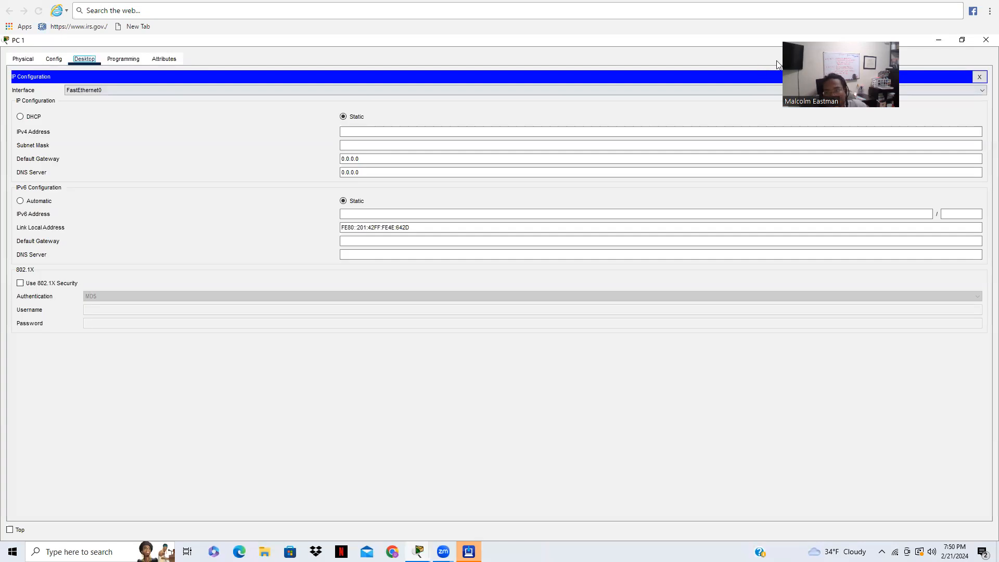
left_click(979, 77)
Step: Request a DHCP address for PC 1 from its Command Prompt with ipconfig /renew
left_click(248, 157)
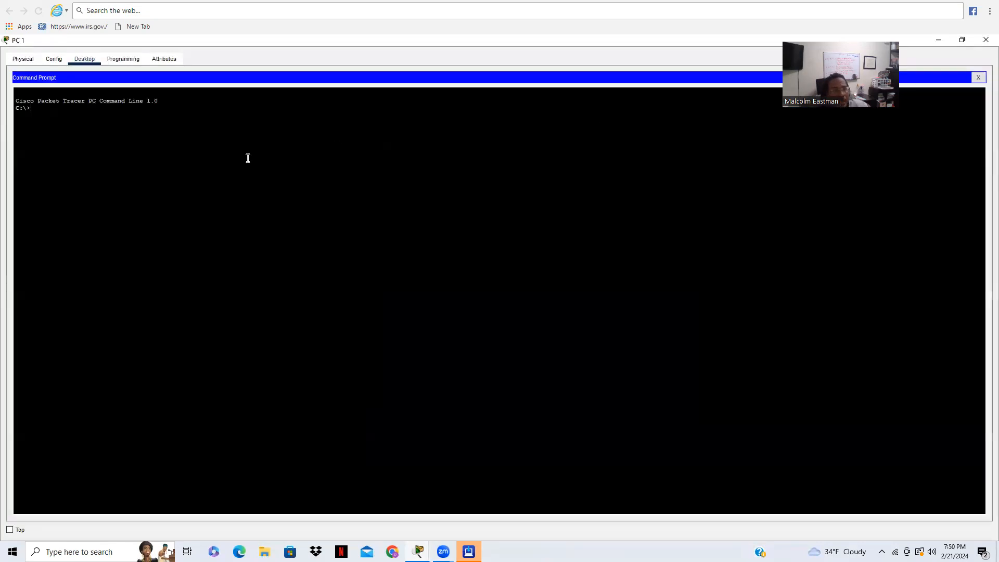
type("ipcon")
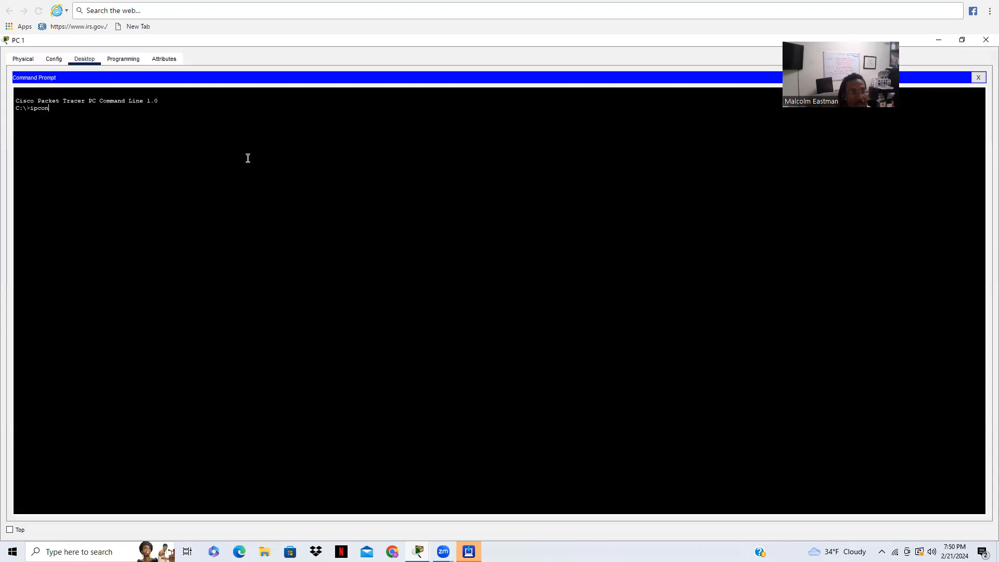
type("fig /renew")
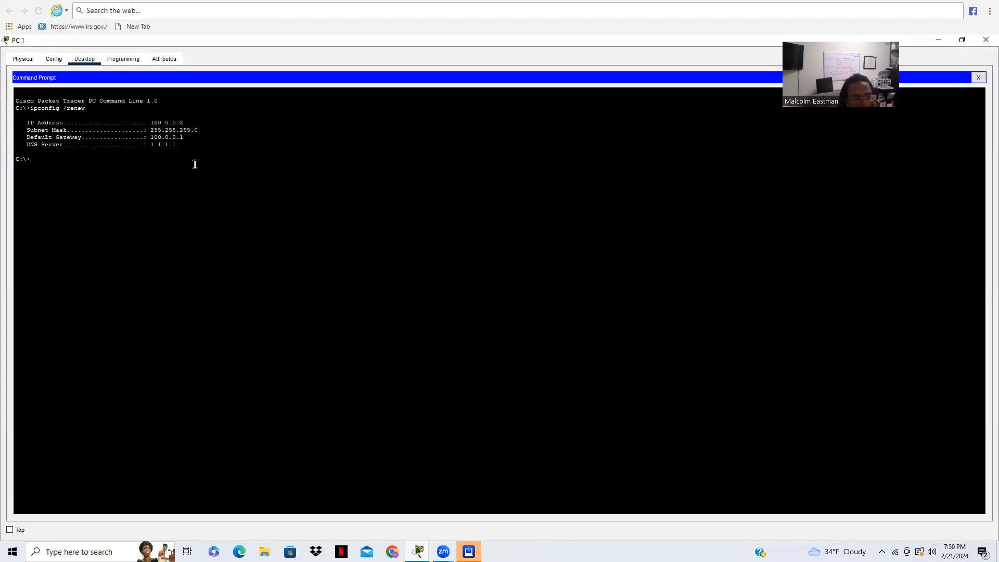
Step: Release PC 1's DHCP address from its Command Prompt with ipconfig /release
left_click_drag(21, 118, 205, 148)
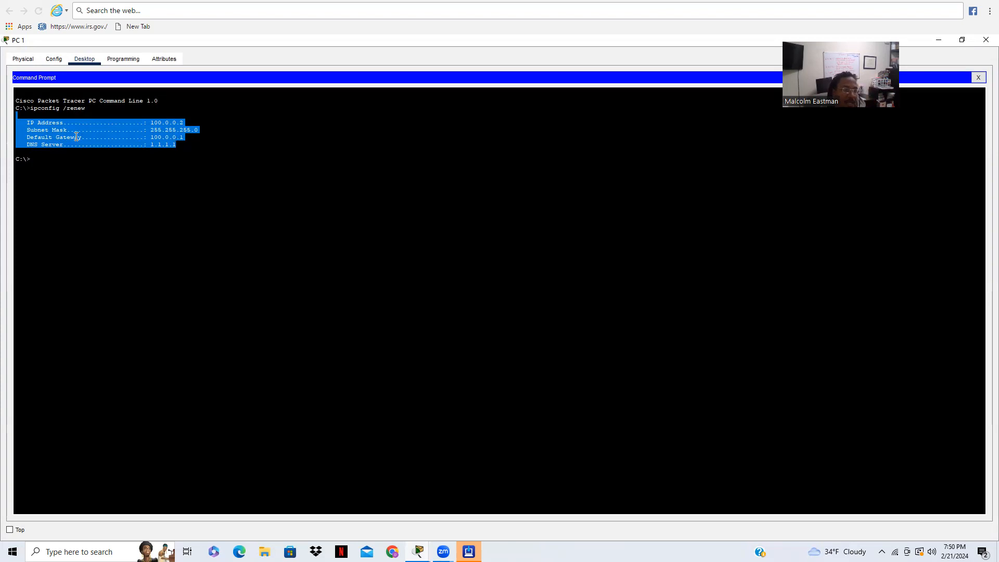
left_click(184, 185)
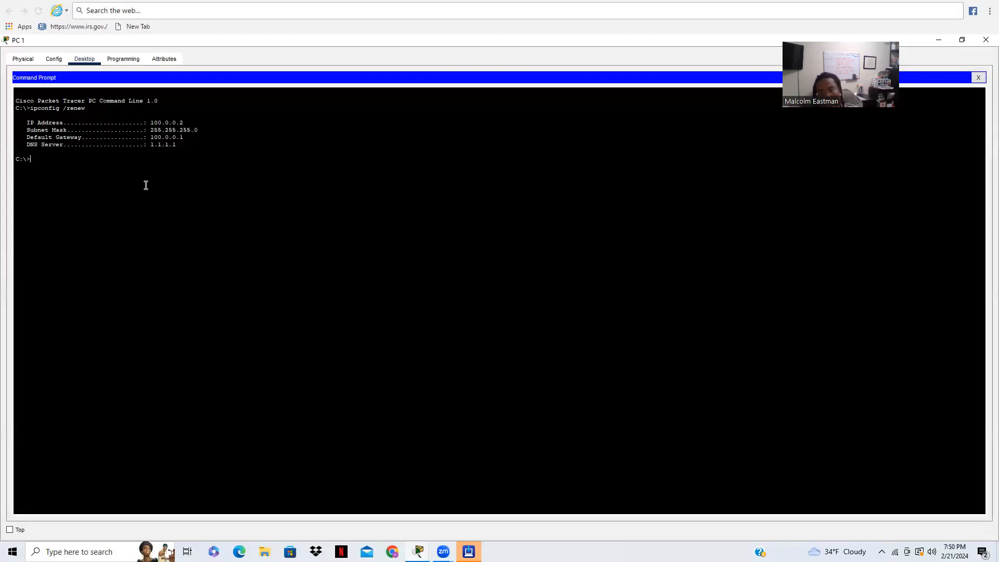
key("Up")
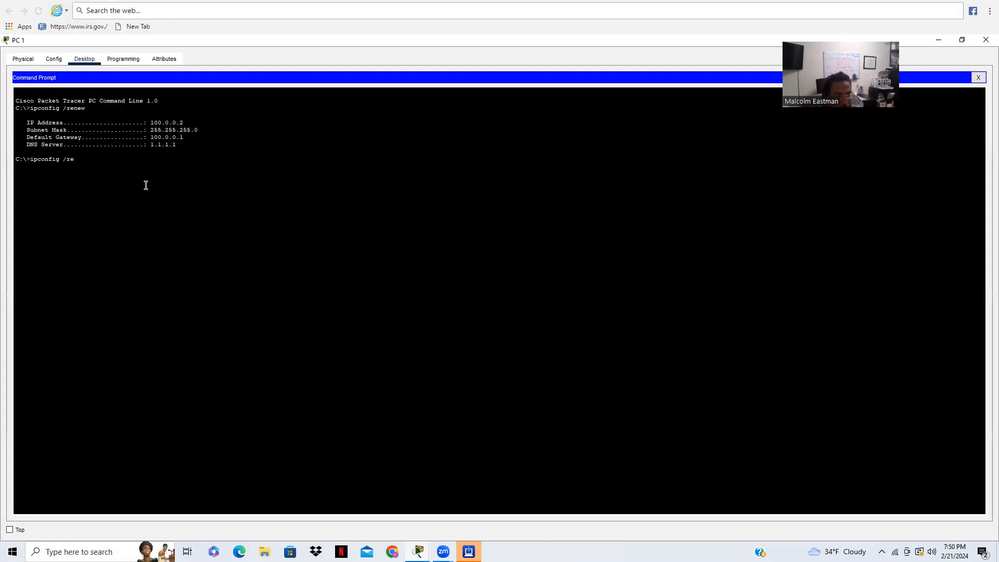
type("ease")
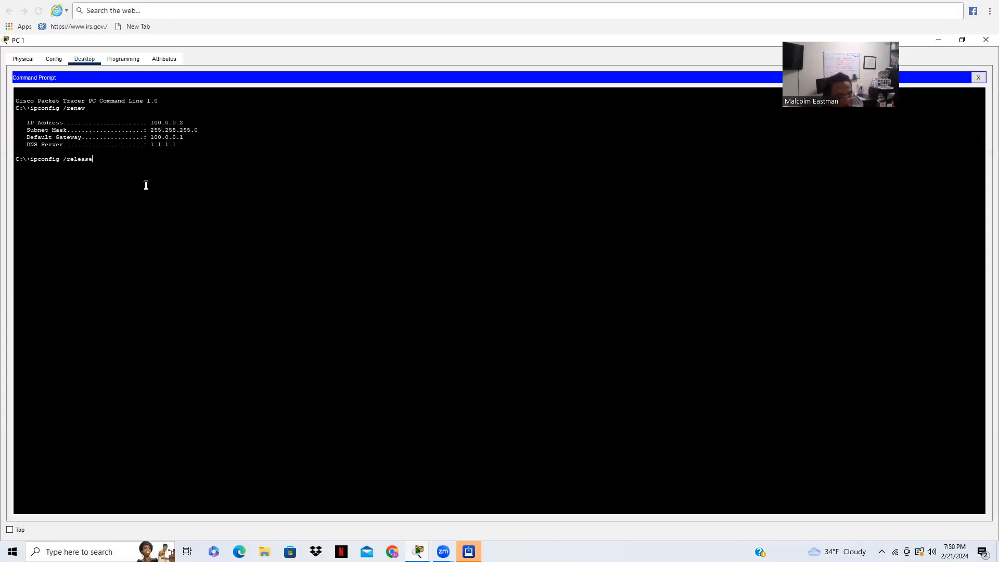
key("Return")
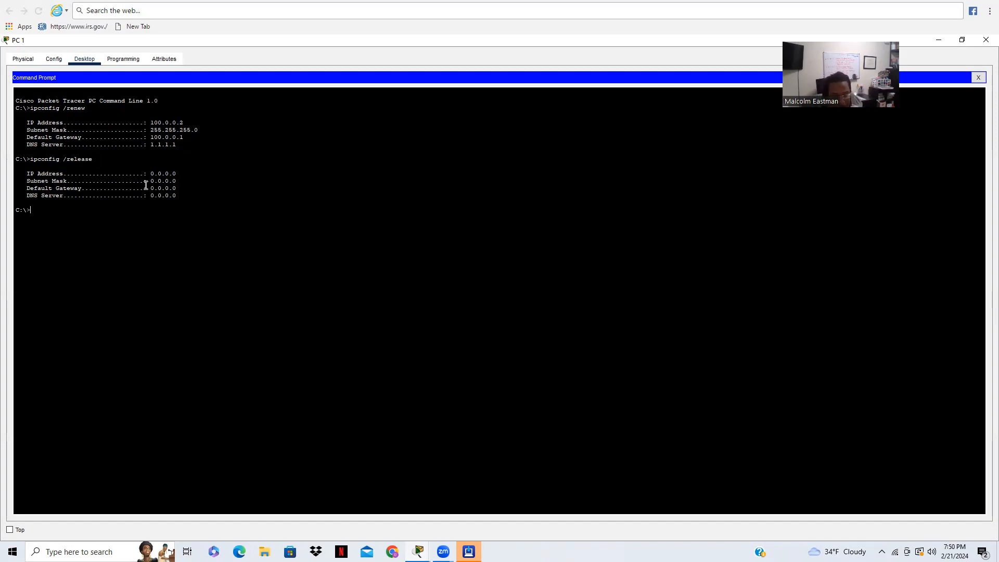
Step: Request a fresh DHCP address for PC 1 with ipconfig /renew and close its window
key("Up")
key("BackSpace")
key("BackSpace")
key("BackSpace")
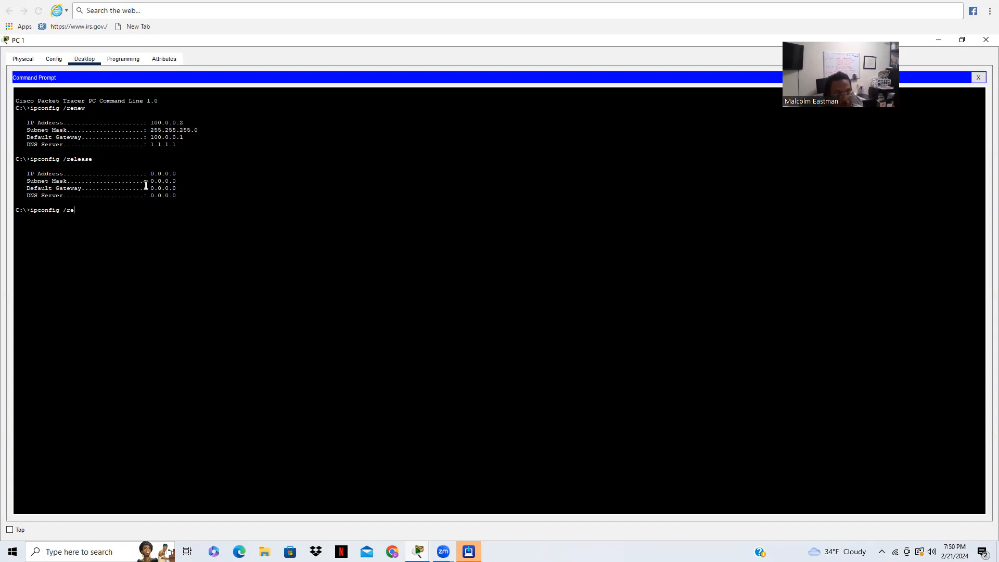
type("enew")
key("Return")
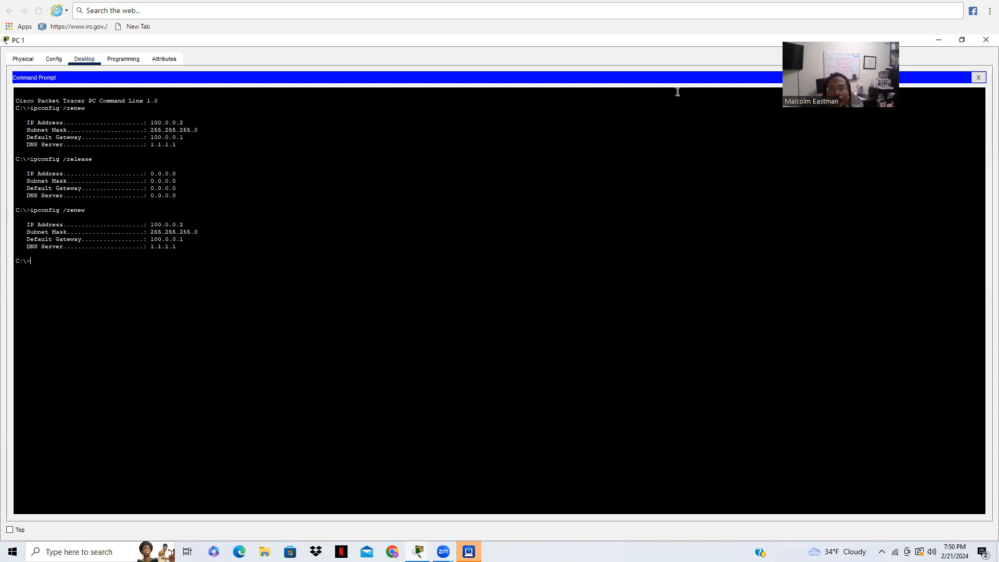
left_click(985, 47)
Step: Set PC 2's FastEthernet0 IPv4 configuration in the Sales area to DHCP
left_click(253, 204)
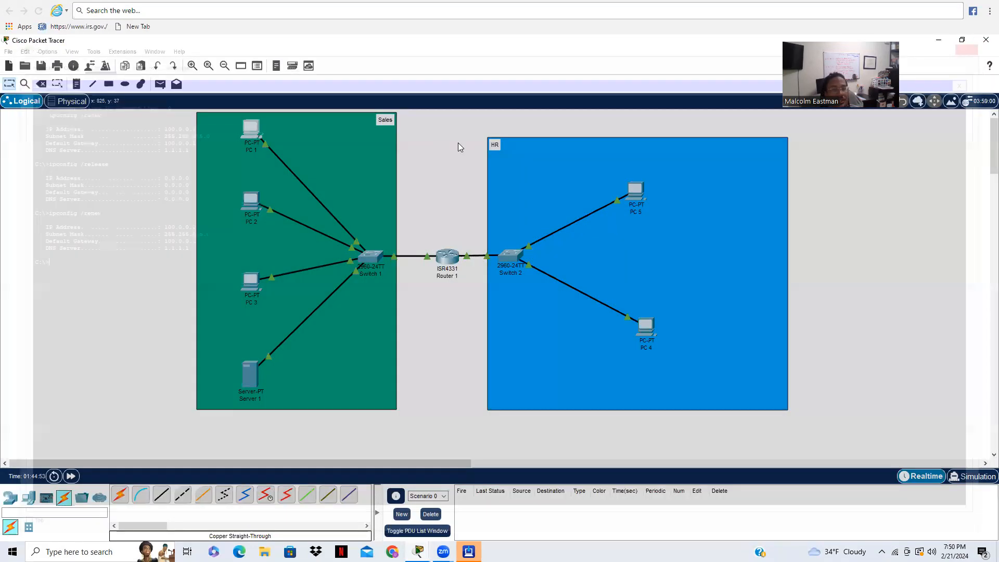
left_click(431, 158)
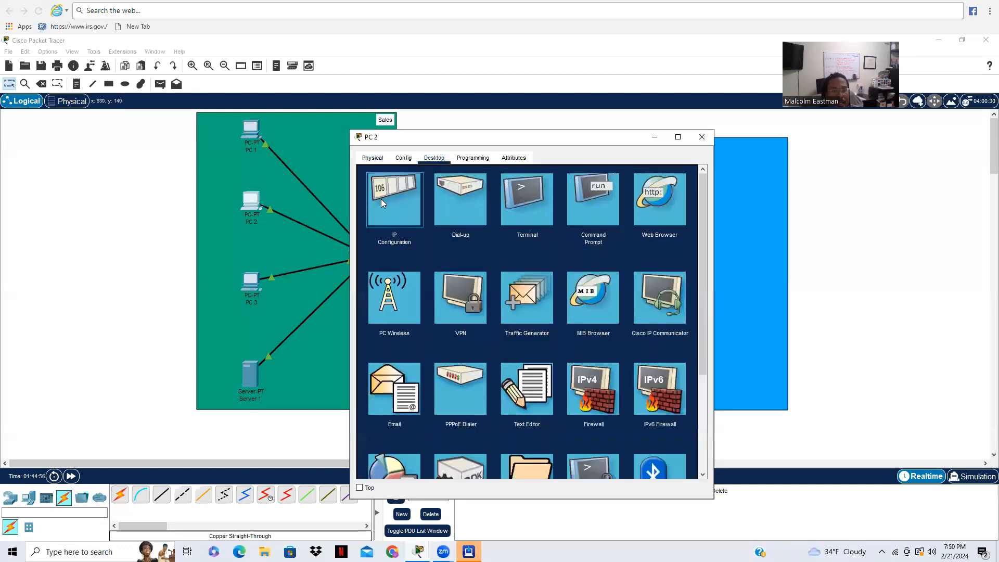
left_click(381, 199)
left_click(376, 216)
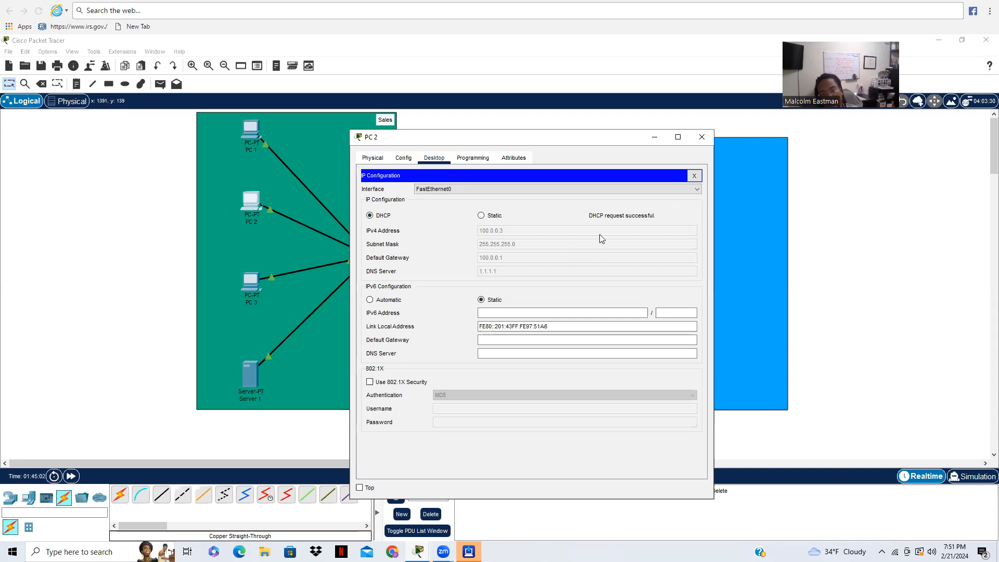
Step: Request a DHCP address for PC 3 from its Command Prompt with ipconfig /renew and close its window
left_click(244, 286)
left_click(248, 280)
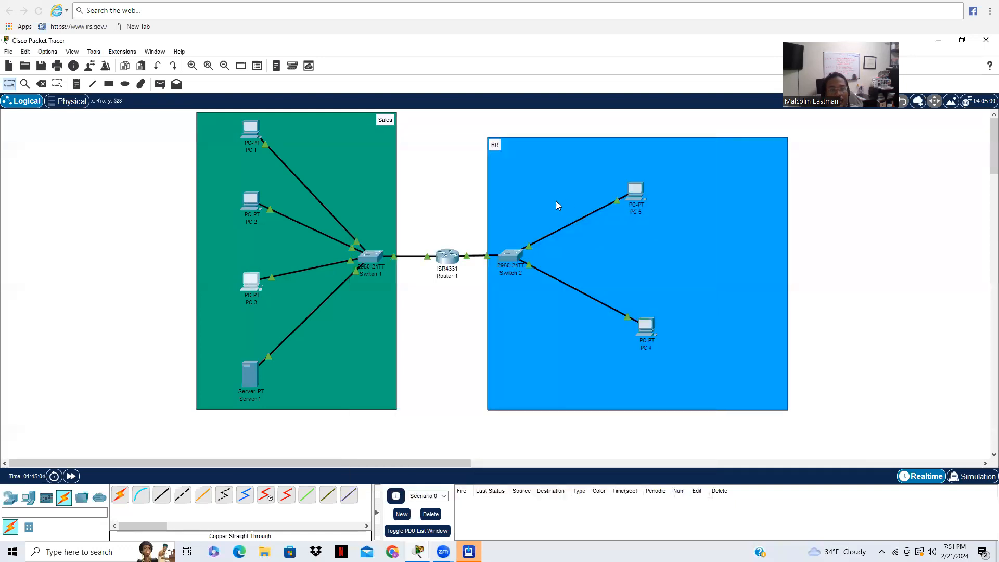
left_click(434, 158)
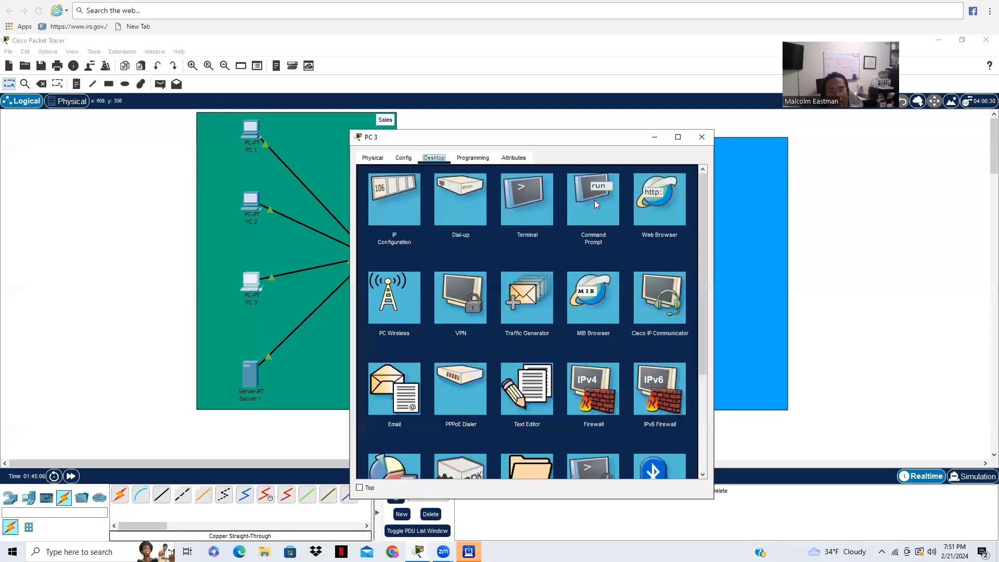
left_click(595, 203)
type("ipconfig ")
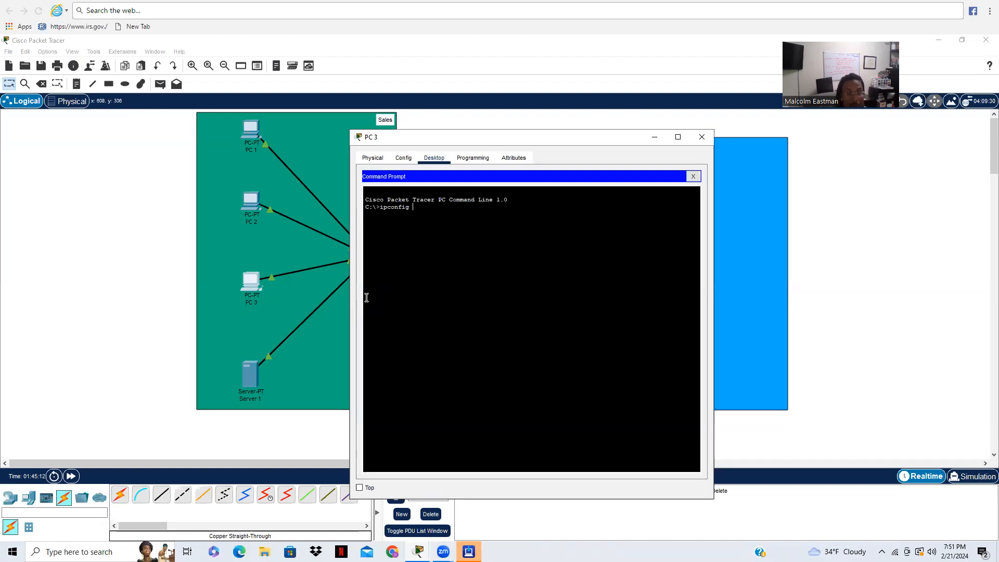
type("/renew")
key("Return")
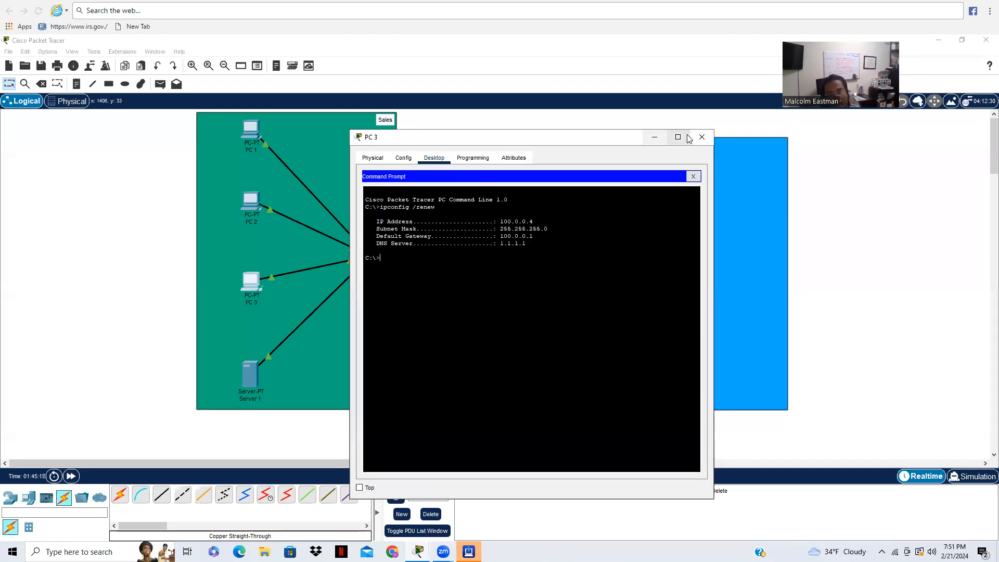
left_click(696, 143)
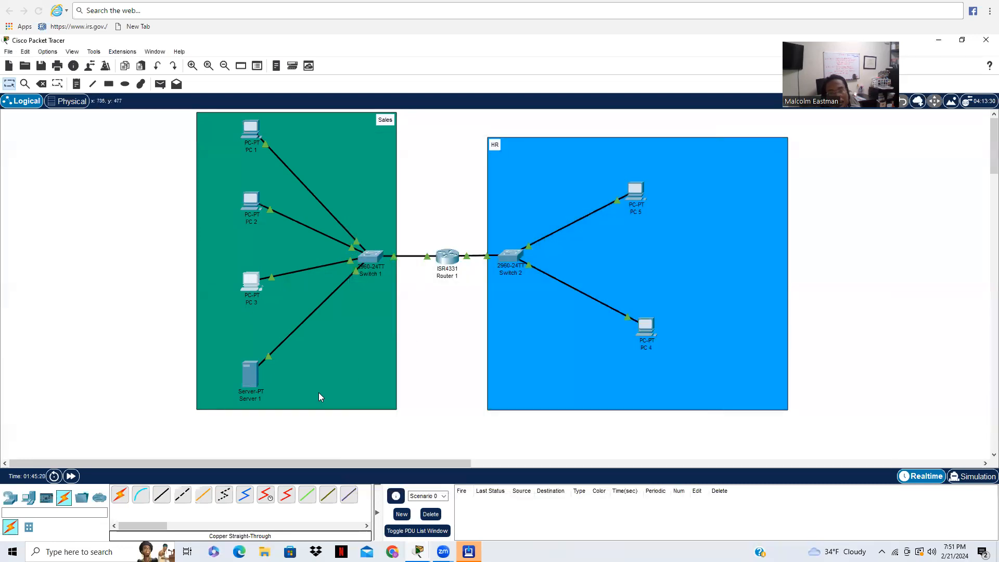
Step: Try to request a DHCP address for Server 1 from its Command Prompt with ipconfig /renew
left_click(261, 394)
left_click(254, 379)
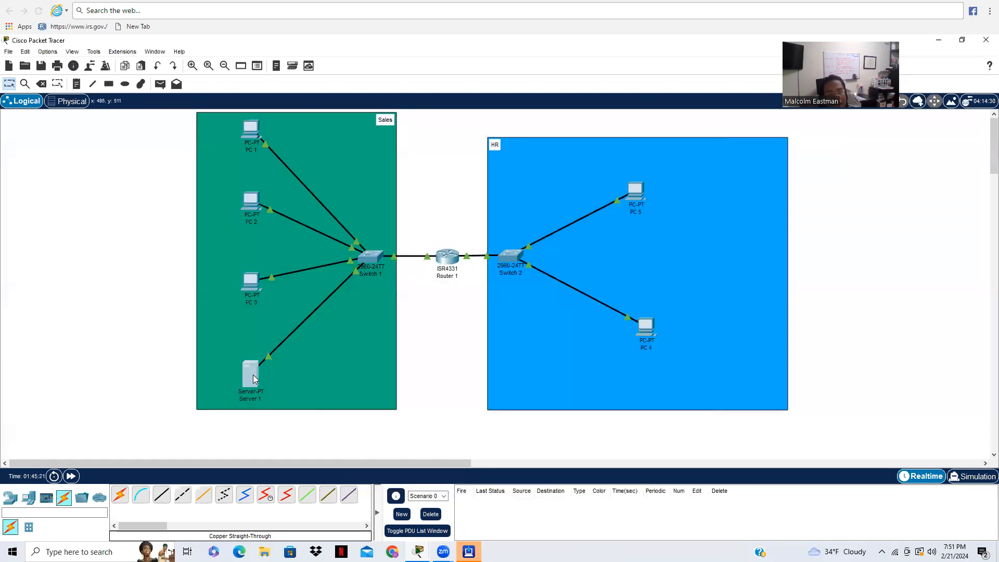
left_click(254, 379)
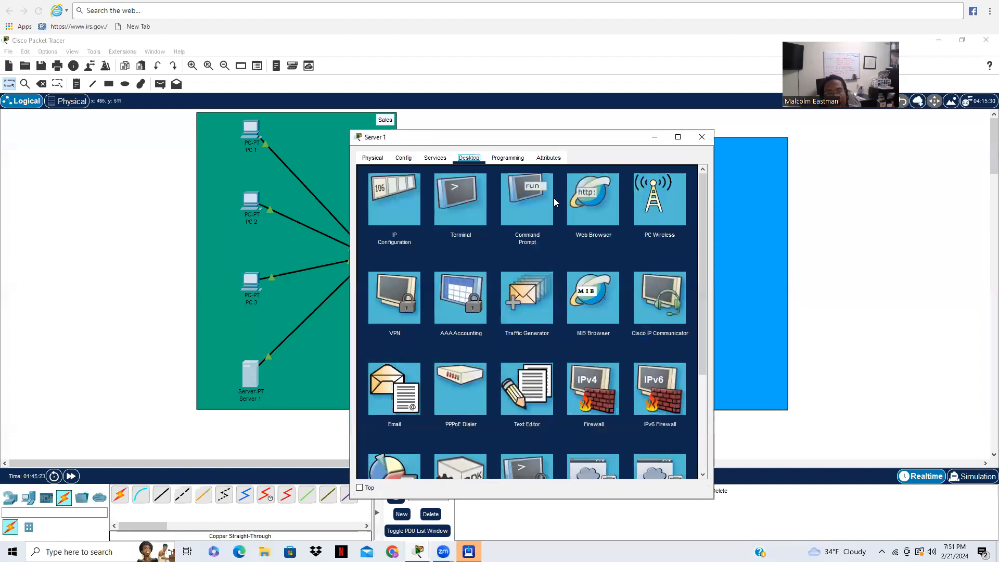
type("ipconf")
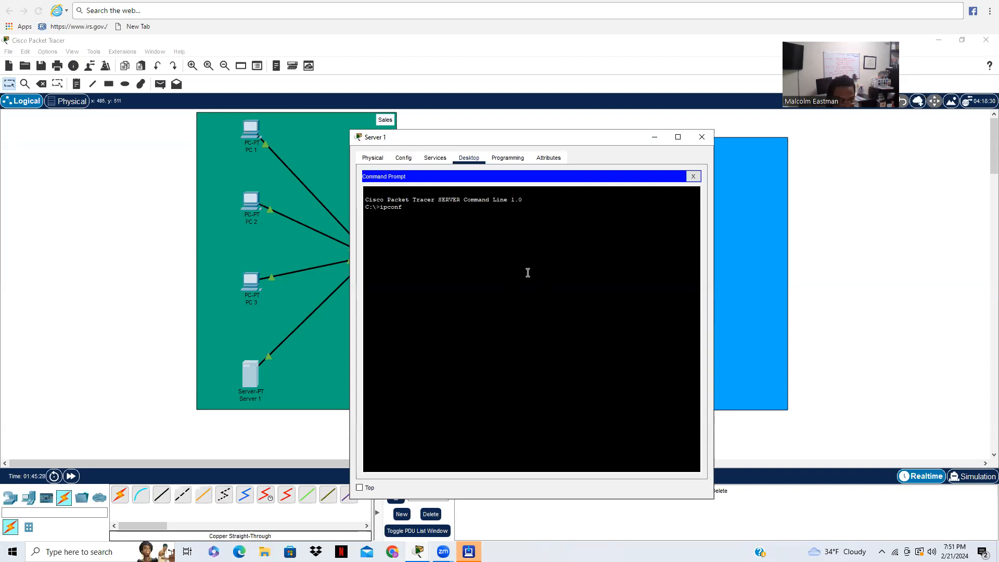
type("ig /renew")
key("Return")
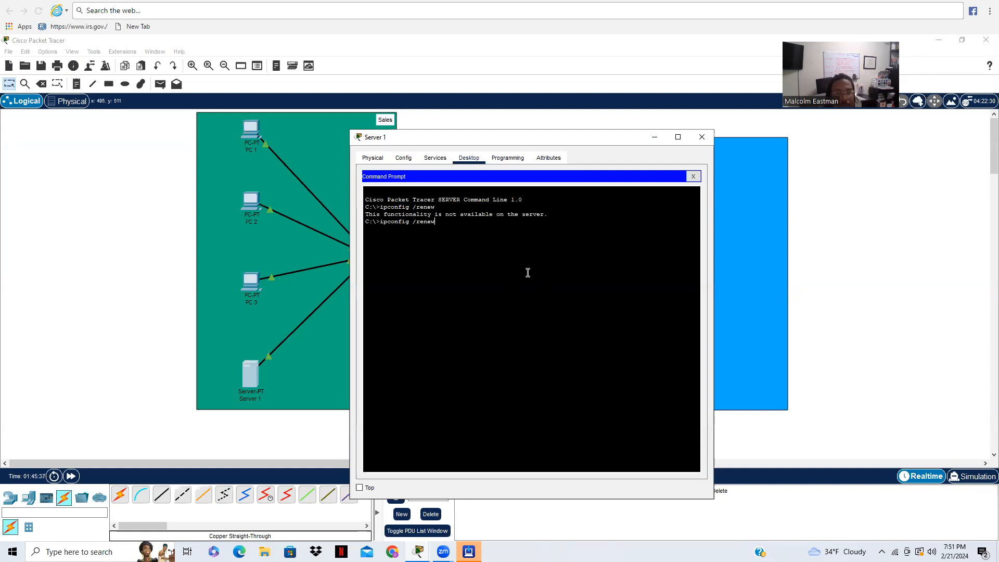
Step: Switch Server 1's IPv4 gateway and DNS setting to DHCP and check the addresses in its IP Configuration
left_click(402, 159)
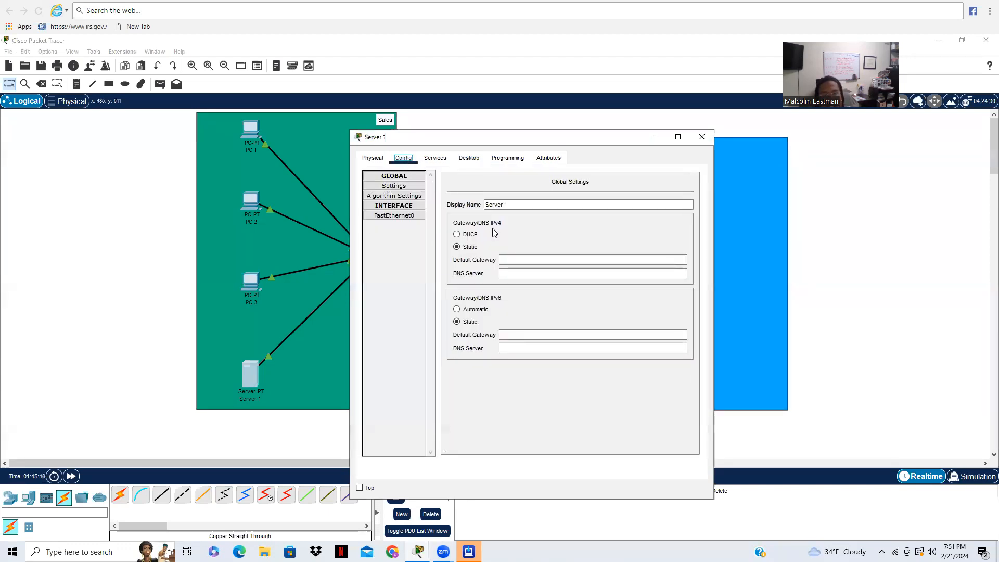
left_click(467, 235)
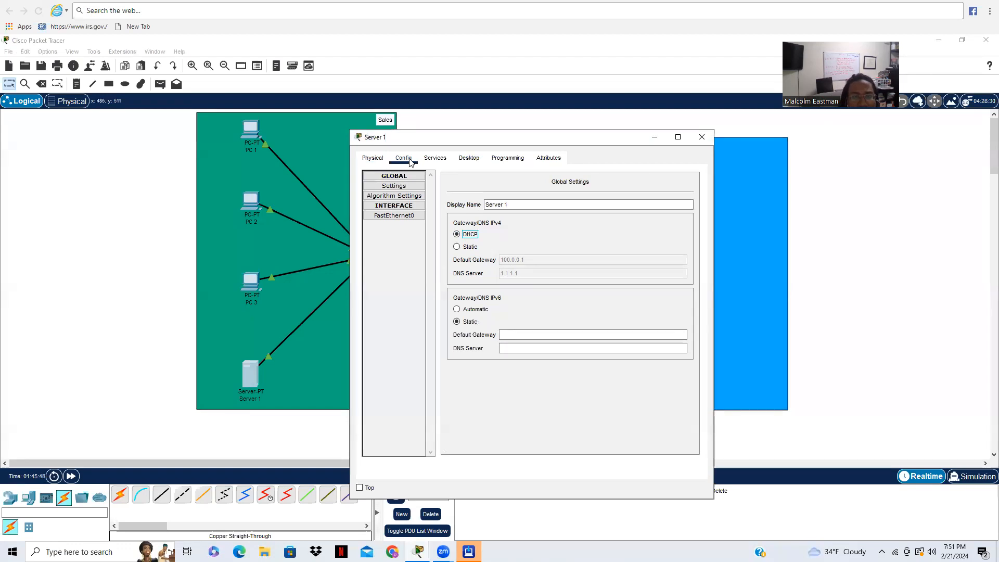
left_click(465, 160)
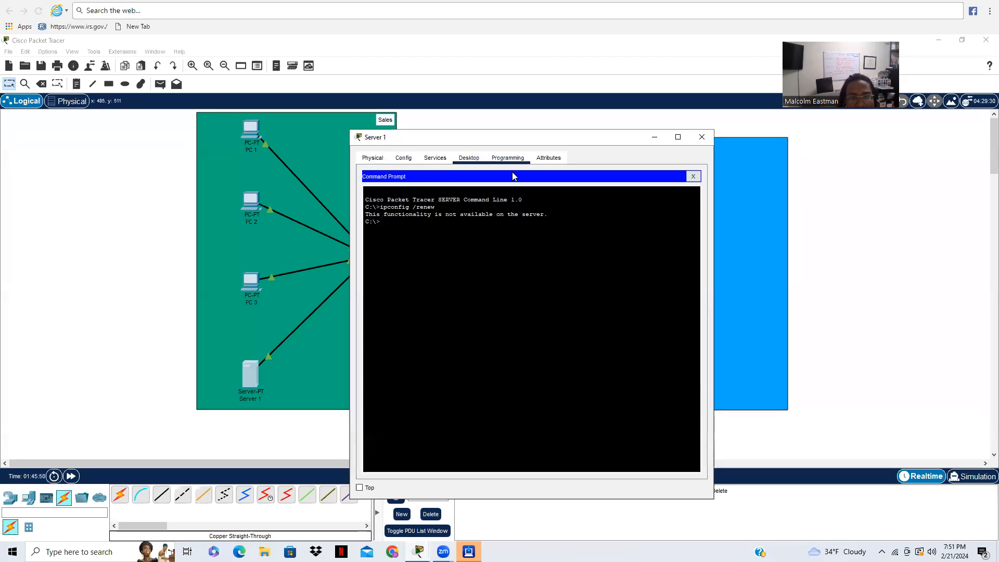
left_click(693, 176)
left_click(417, 214)
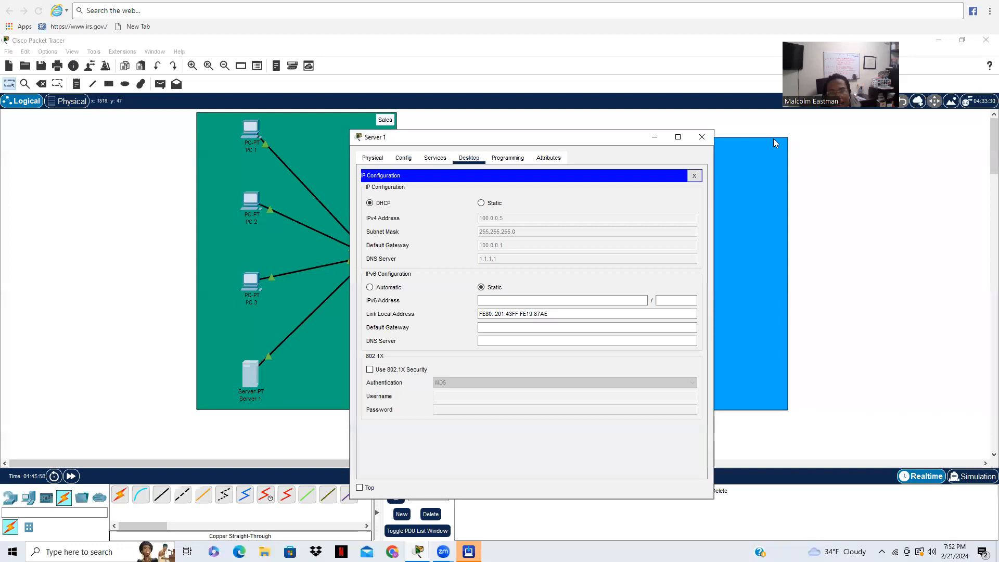
left_click(701, 138)
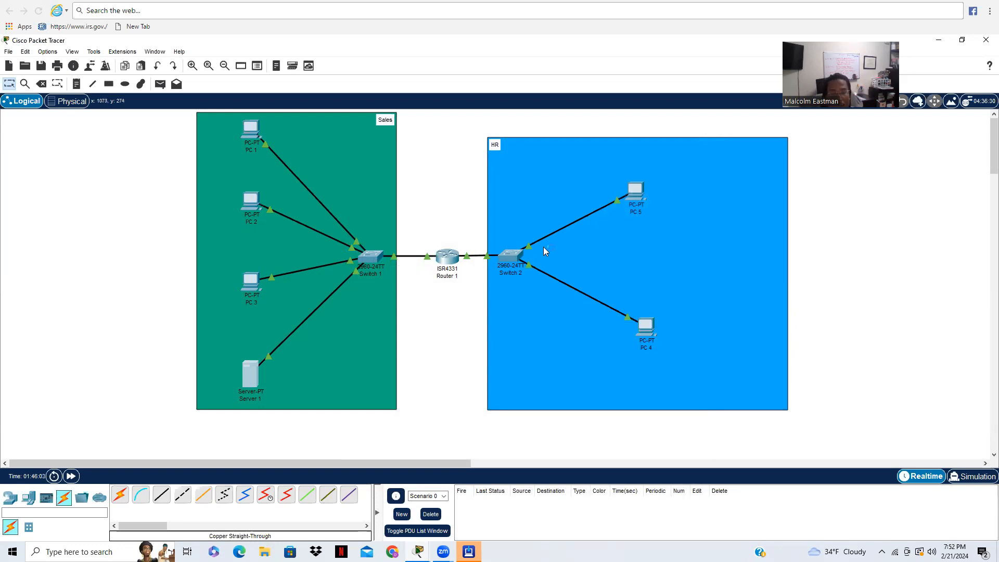
Step: Set PC 5's FastEthernet0 IPv4 configuration in the HR area to DHCP and close its window
left_click(635, 199)
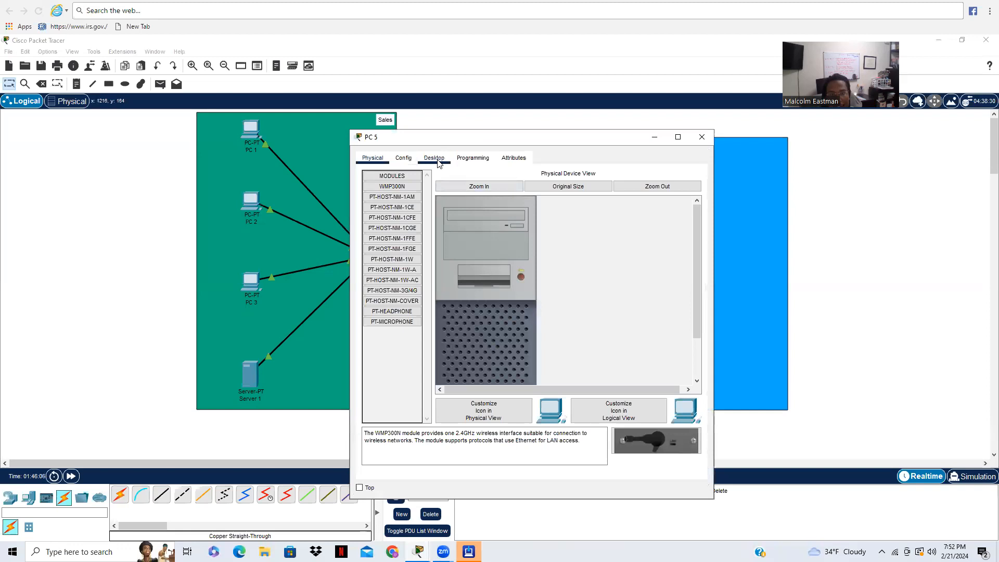
left_click(439, 161)
left_click(414, 209)
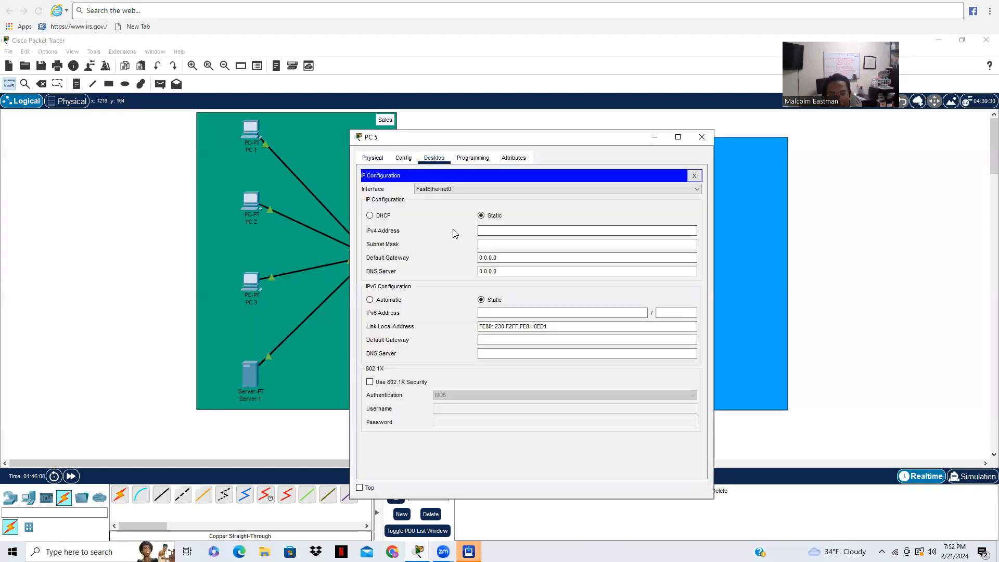
left_click(371, 216)
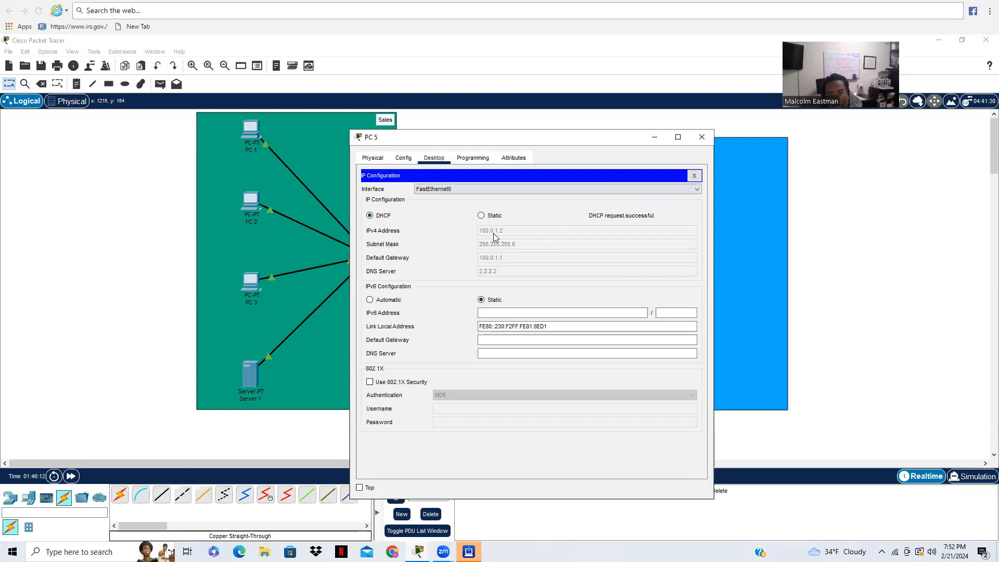
left_click_drag(613, 136, 904, 119)
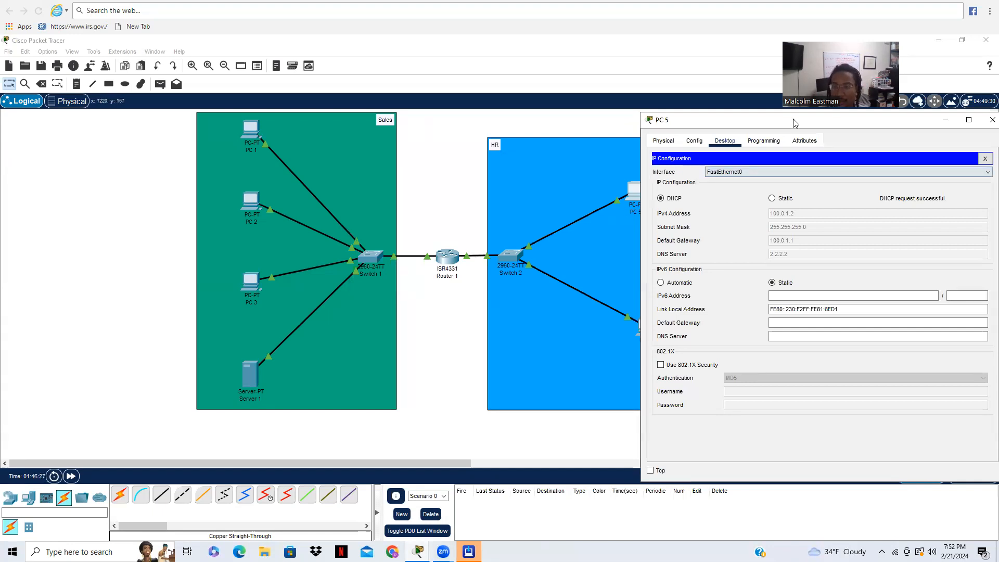
left_click(992, 120)
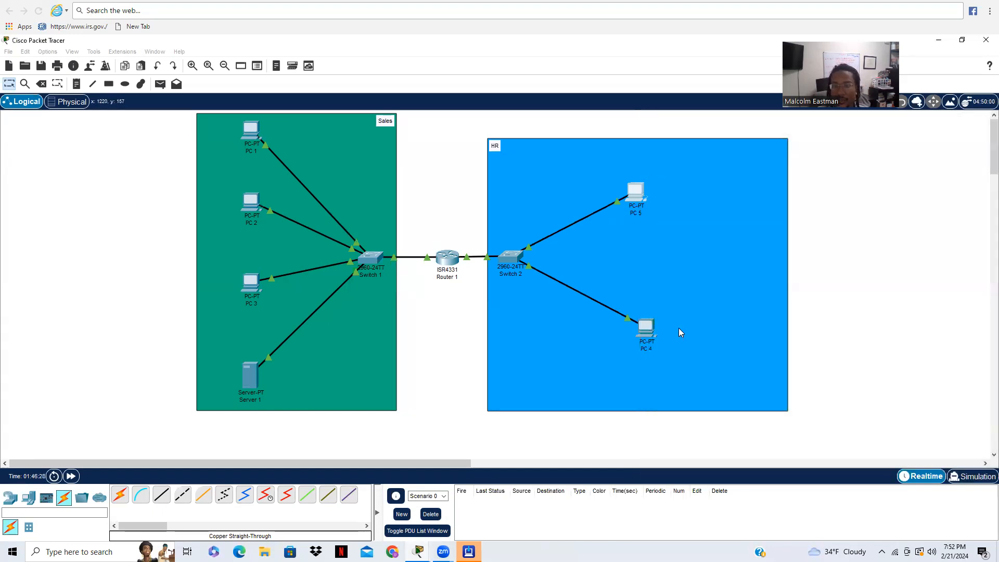
Step: Set PC 4's FastEthernet0 IPv4 configuration in the HR area to DHCP and close its window
left_click(644, 337)
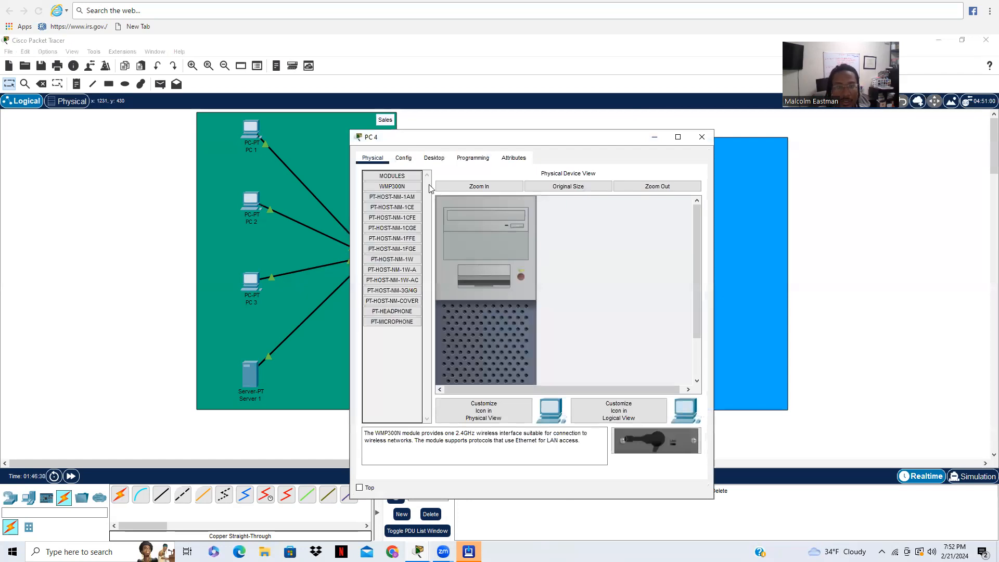
left_click(434, 158)
left_click(399, 213)
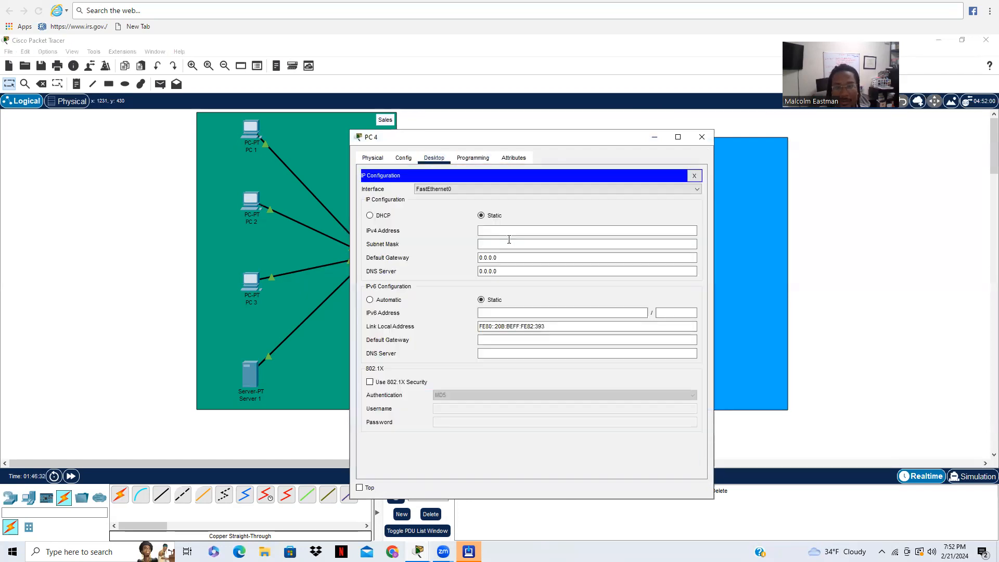
left_click(369, 215)
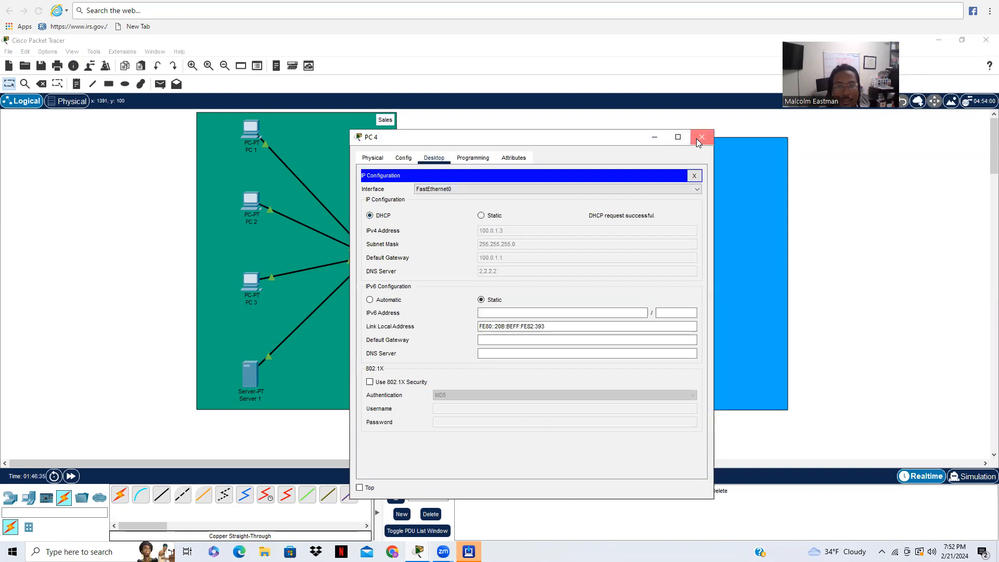
left_click(700, 138)
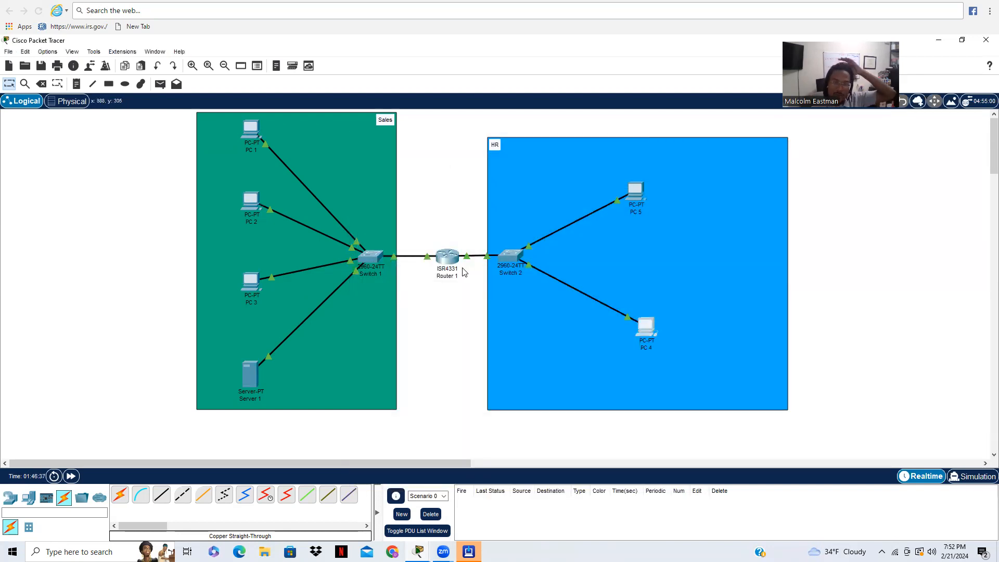